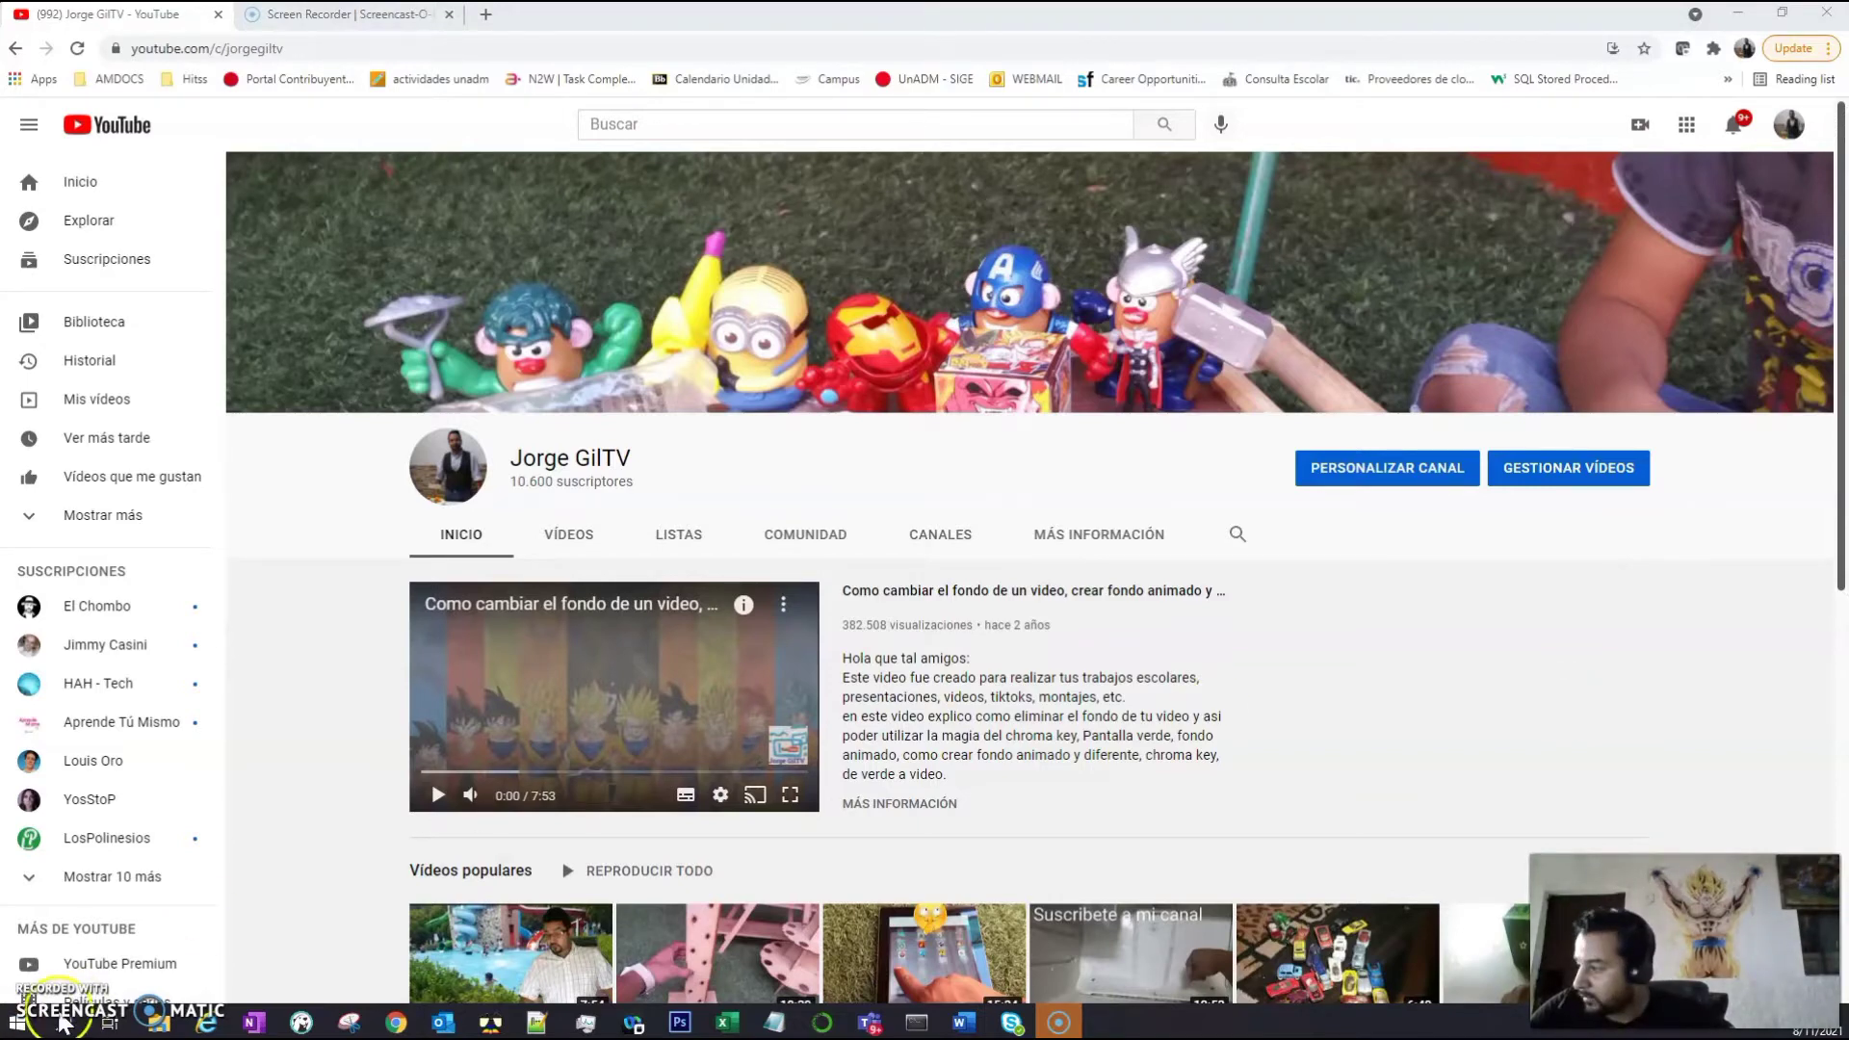
Launch the 32-bit ODBC Administrator from the Start menu and centre its window on screen
{"action": "left_click", "coordinate": [20, 1023]}
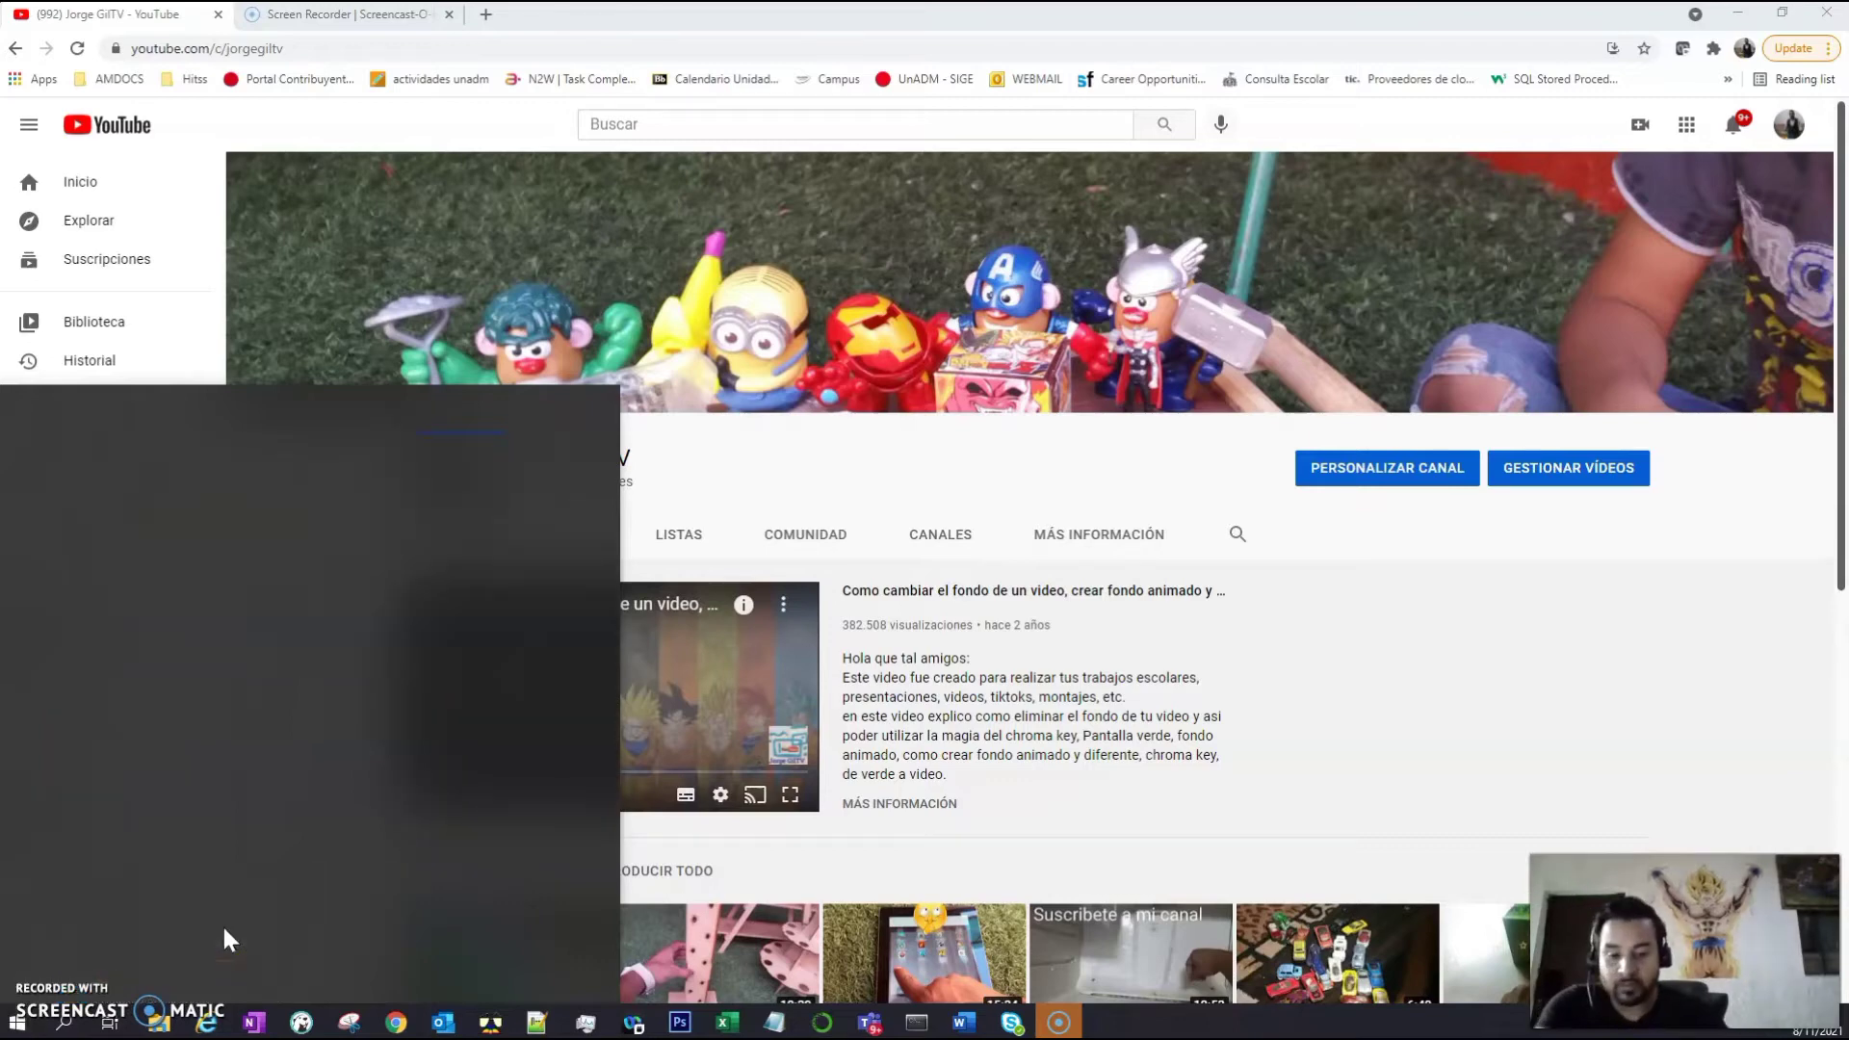
{"action": "type", "text": "odbc"}
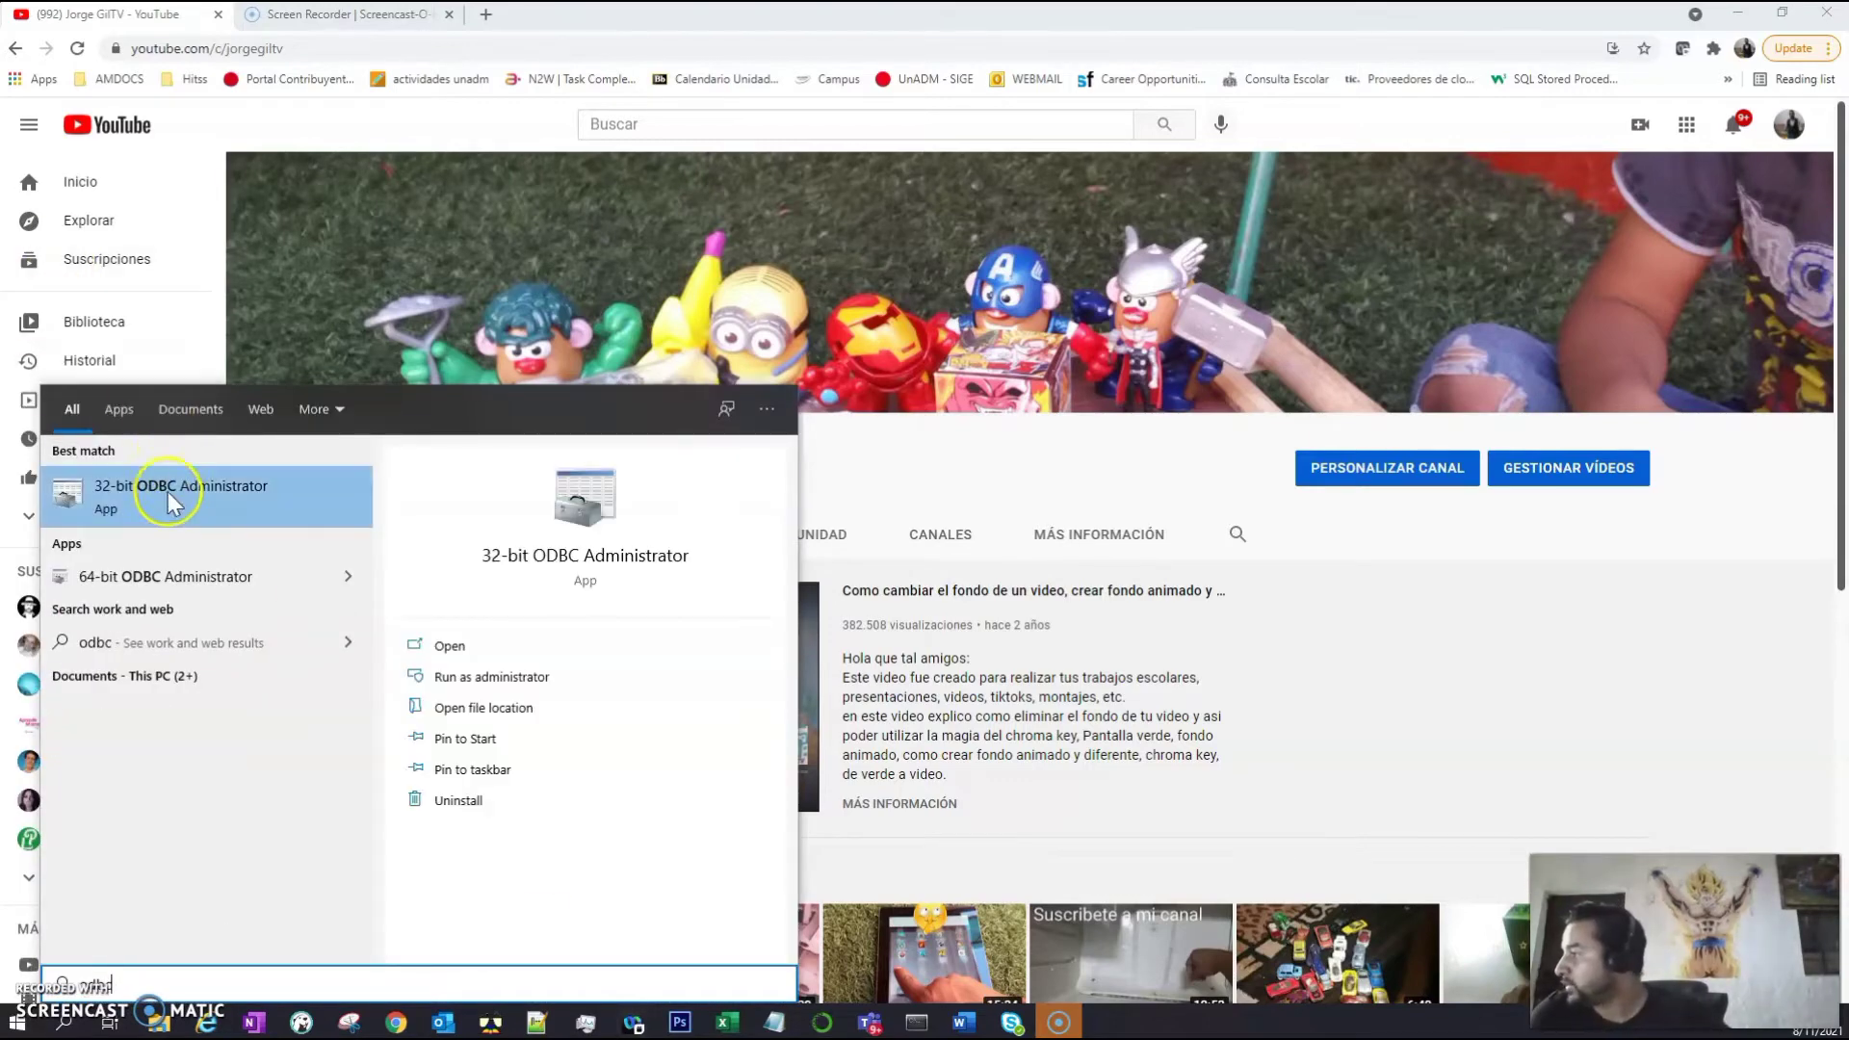
{"action": "left_click", "coordinate": [169, 495]}
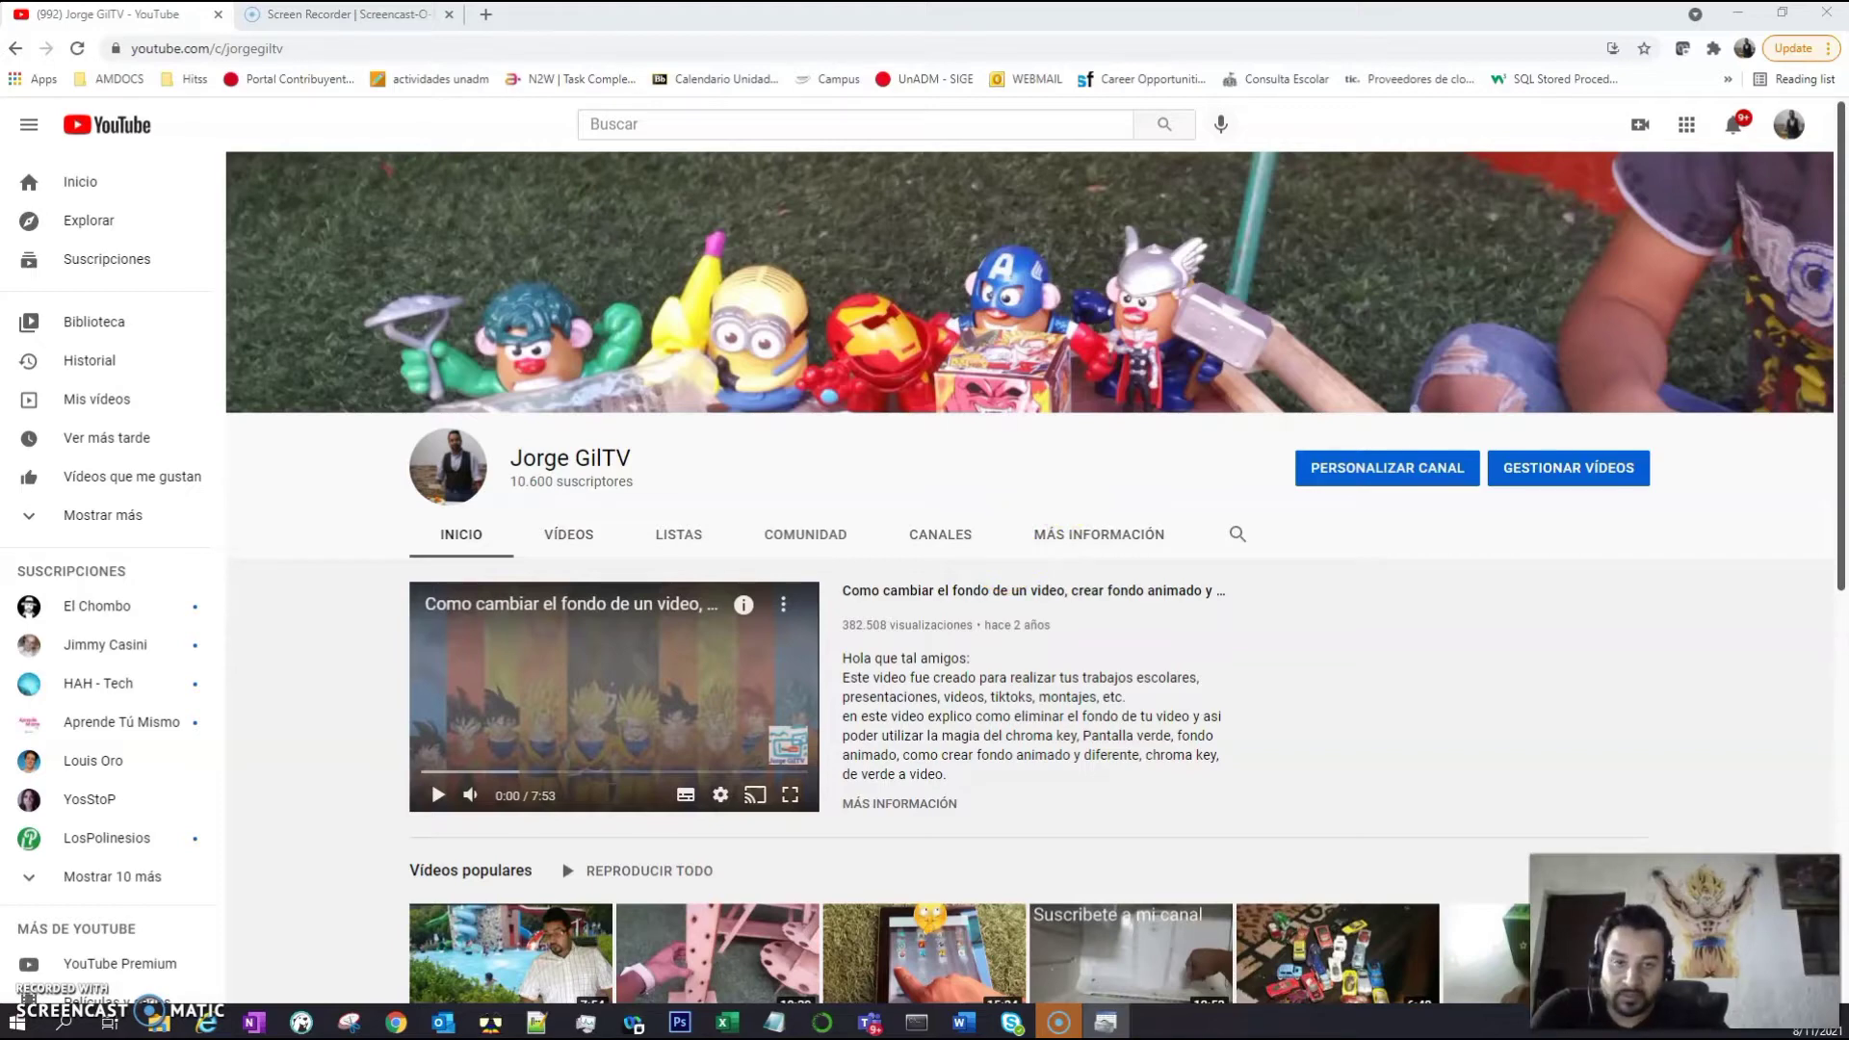
{"action": "left_click_drag", "start_coordinate": [1680, 197], "coordinate": [883, 325]}
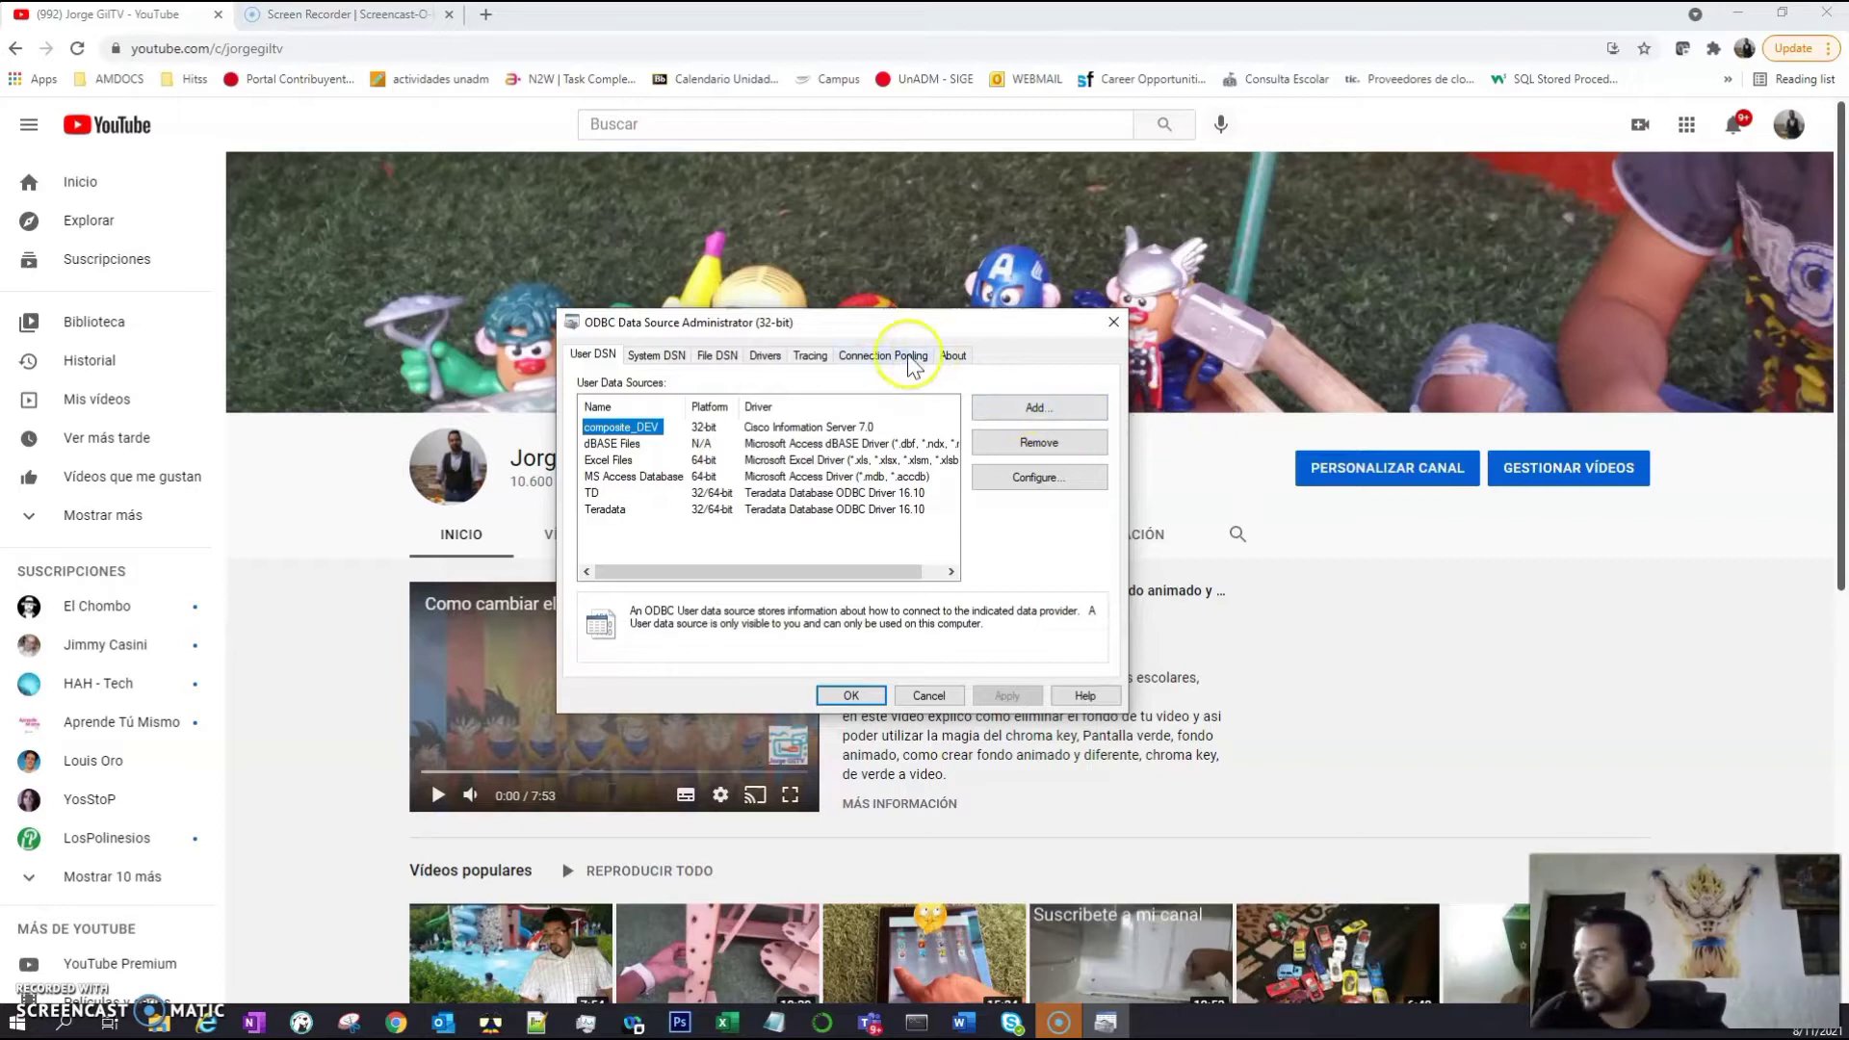
Add a new user data source and select the Cisco Information Server 7.0 driver
{"action": "left_click", "coordinate": [1012, 414]}
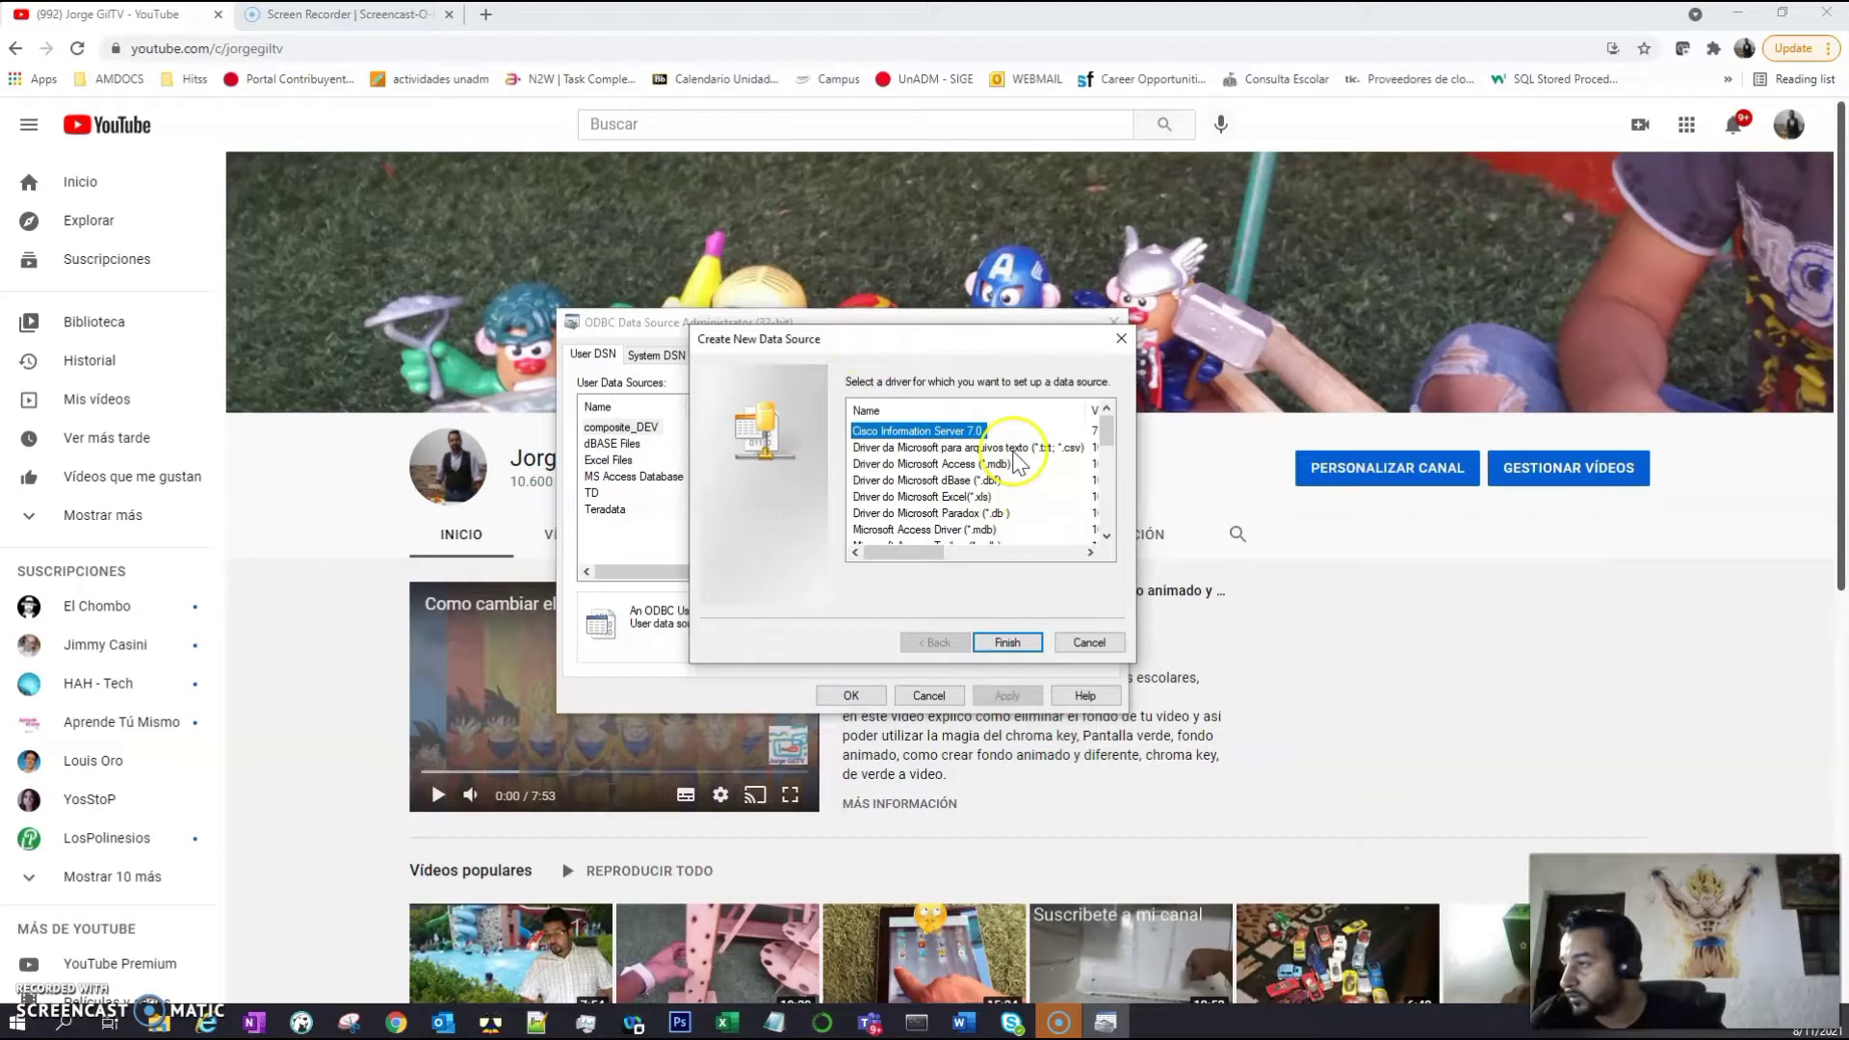
{"action": "scroll", "coordinate": [977, 478], "scroll_direction": "down", "scroll_amount": 3}
{"action": "scroll", "coordinate": [953, 499], "scroll_direction": "down", "scroll_amount": 3}
{"action": "scroll", "coordinate": [949, 508], "scroll_direction": "up", "scroll_amount": 6}
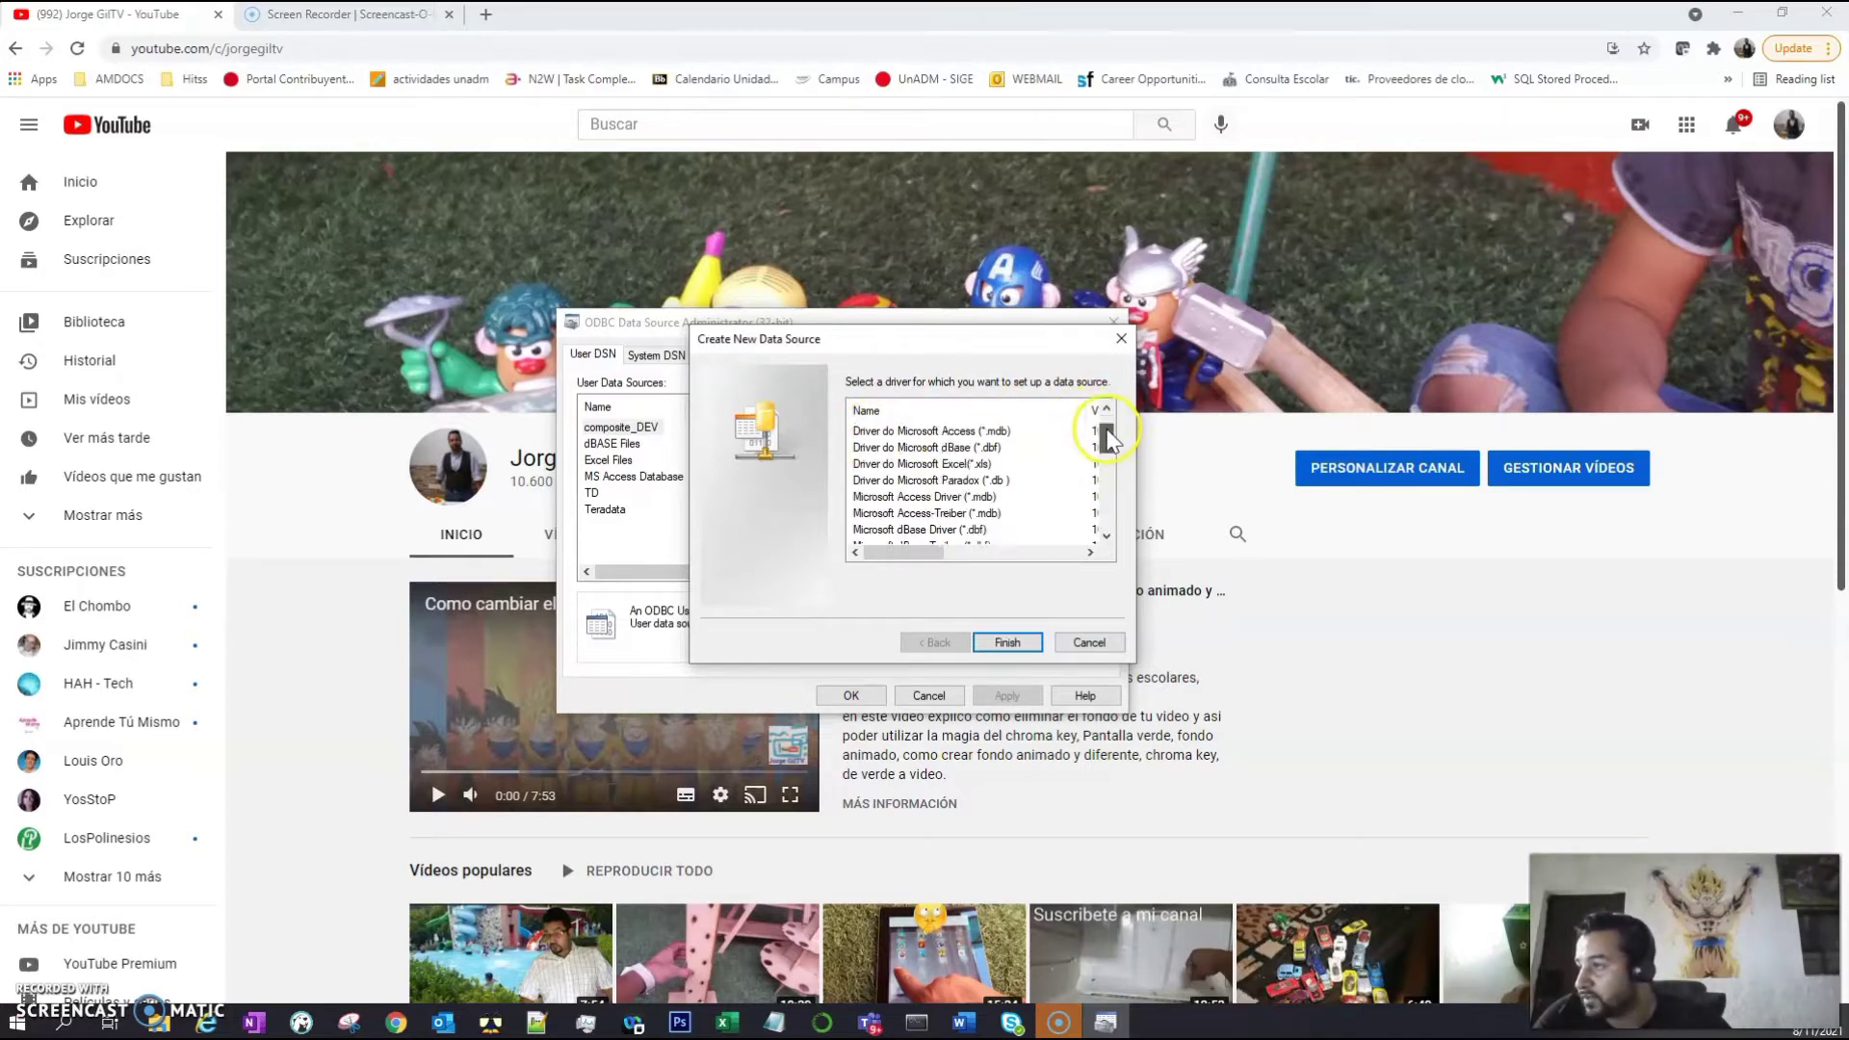
{"action": "left_click_drag", "start_coordinate": [1106, 430], "coordinate": [1104, 442]}
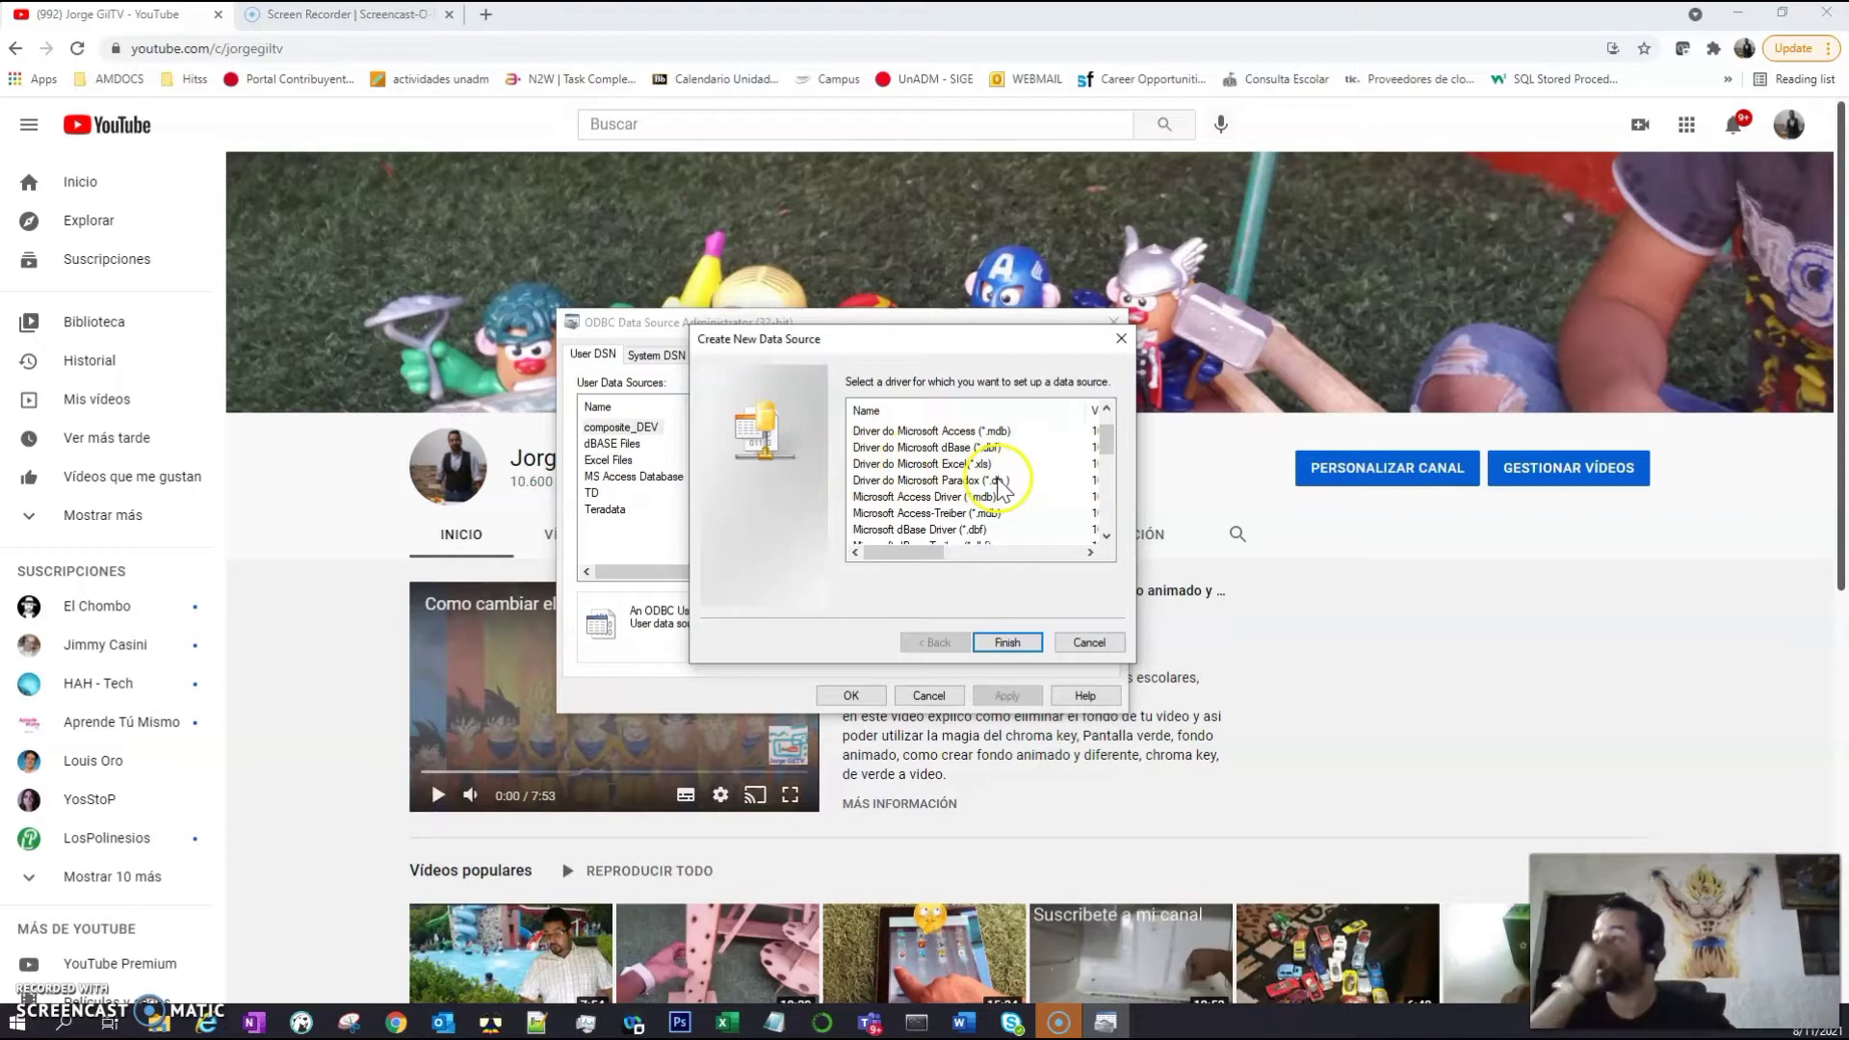
{"action": "left_click_drag", "start_coordinate": [1099, 437], "coordinate": [1106, 527]}
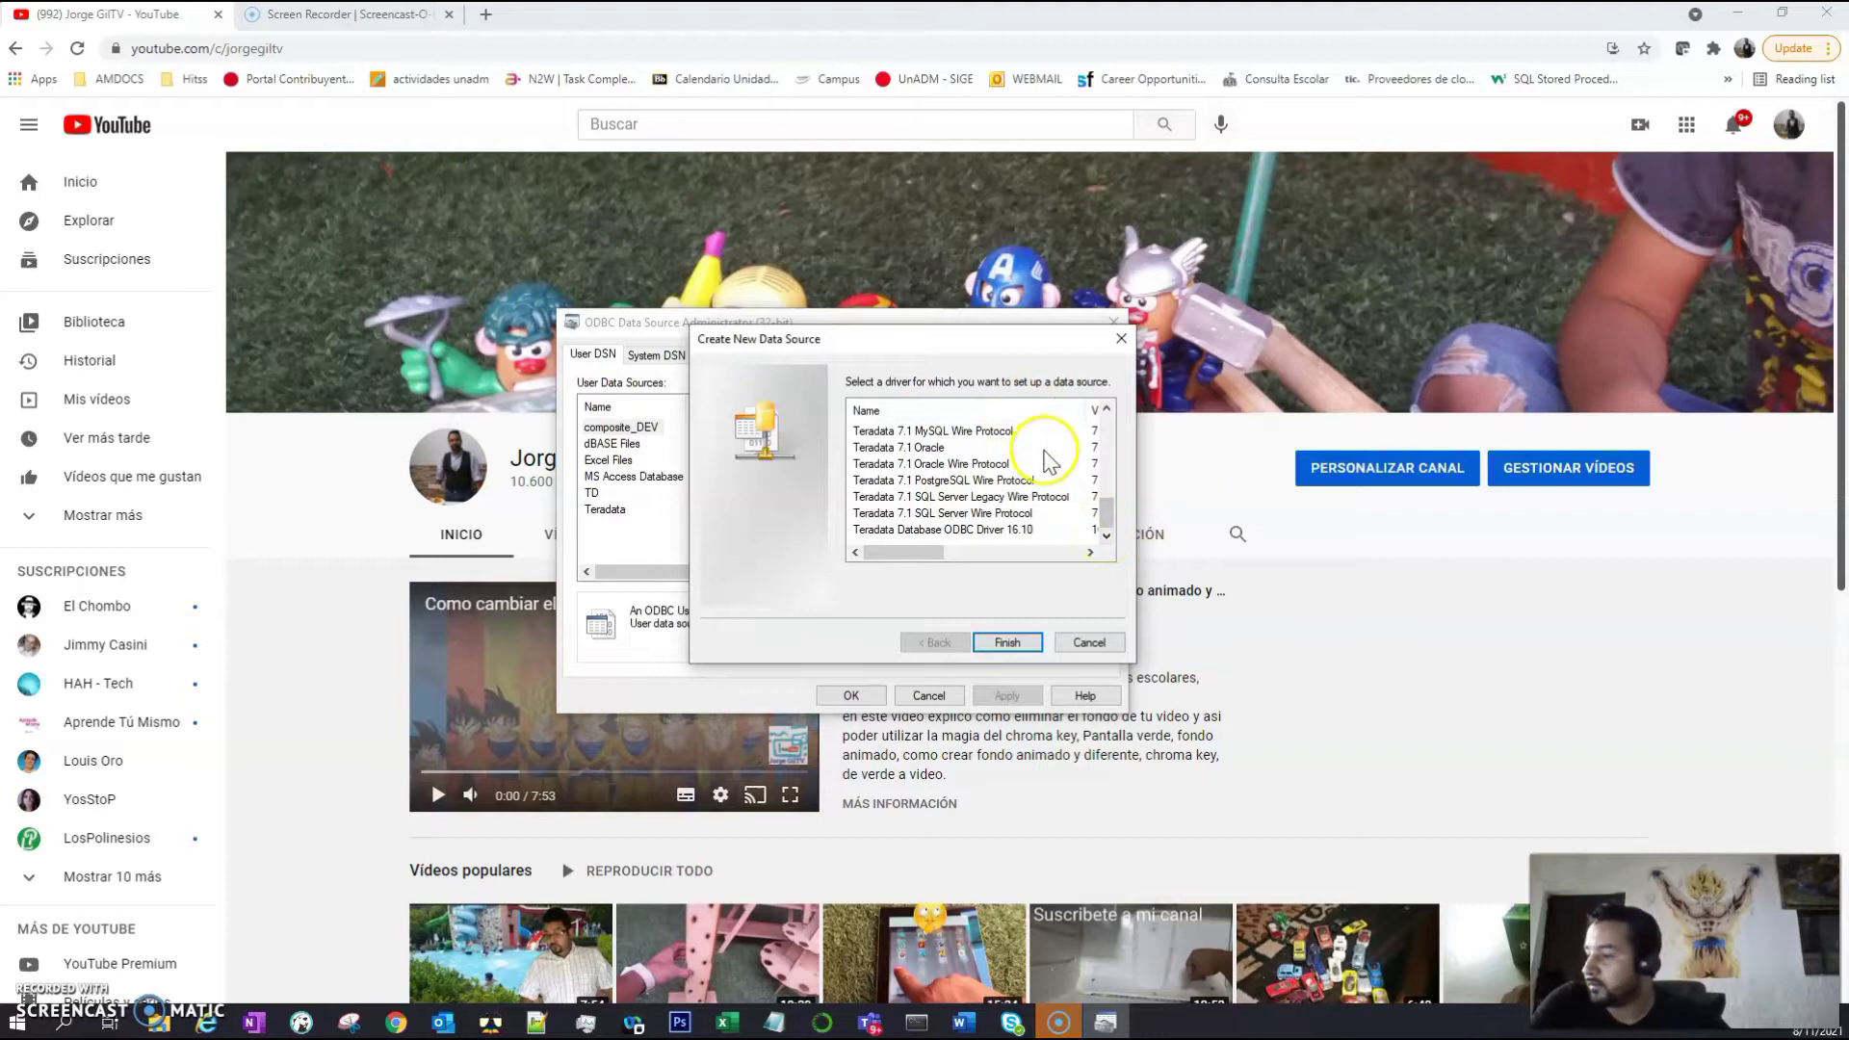
{"action": "left_click", "coordinate": [1065, 1021]}
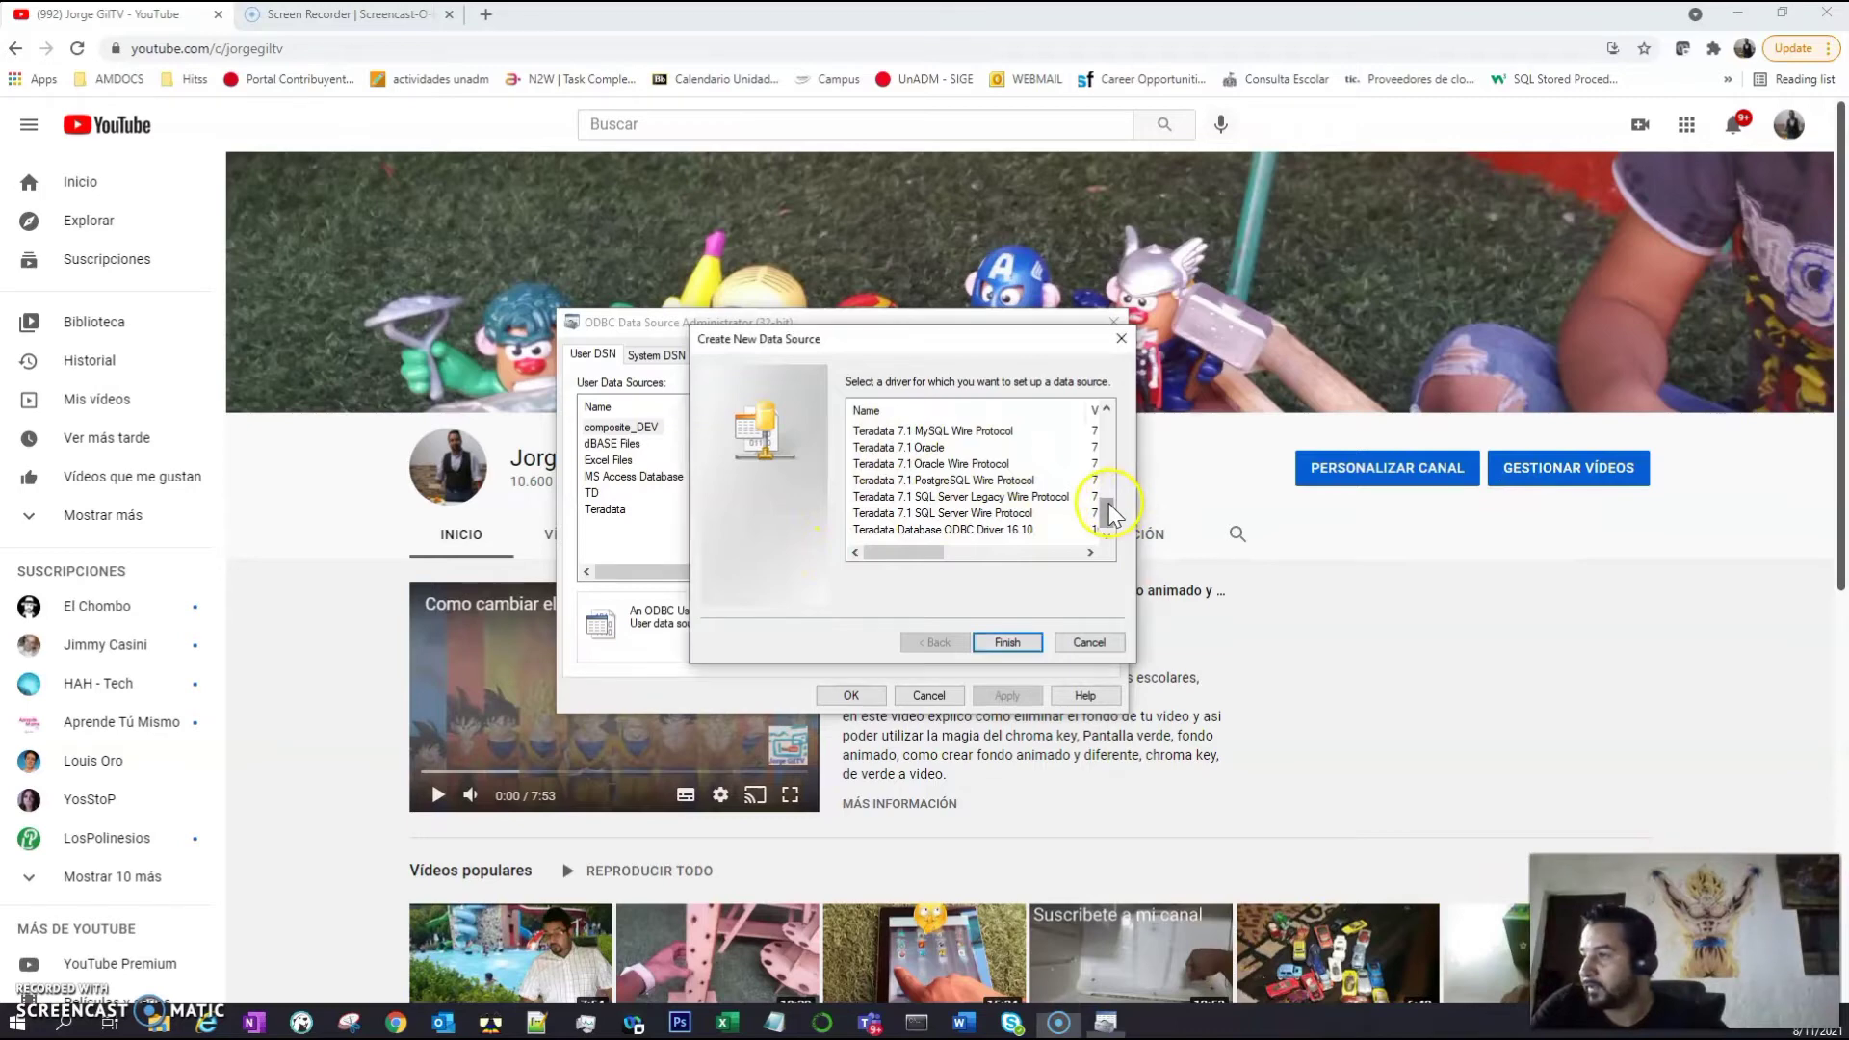
{"action": "left_click_drag", "start_coordinate": [1103, 505], "coordinate": [1103, 416]}
{"action": "left_click", "coordinate": [917, 431]}
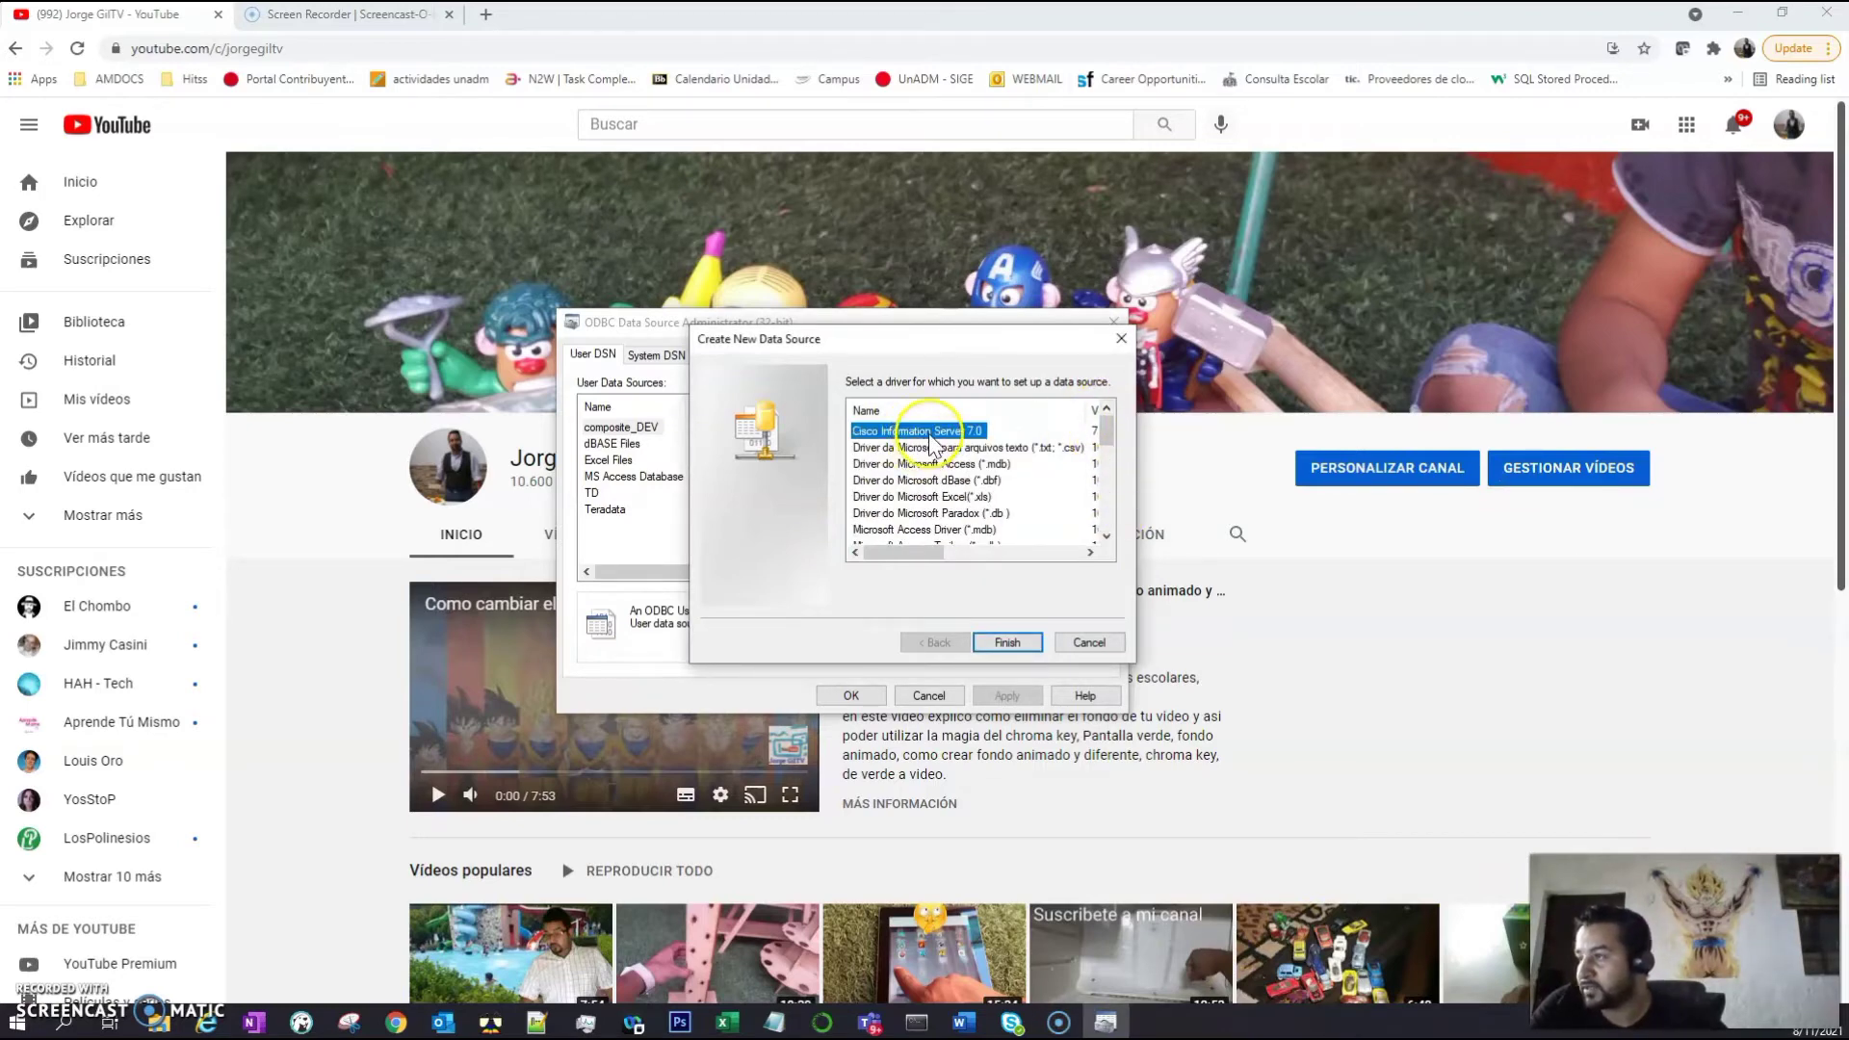
Confirm the driver and enter zlr.smd.com as the host on the Basic tab
{"action": "left_click", "coordinate": [1006, 642]}
{"action": "type", "text": "dbconnection"}
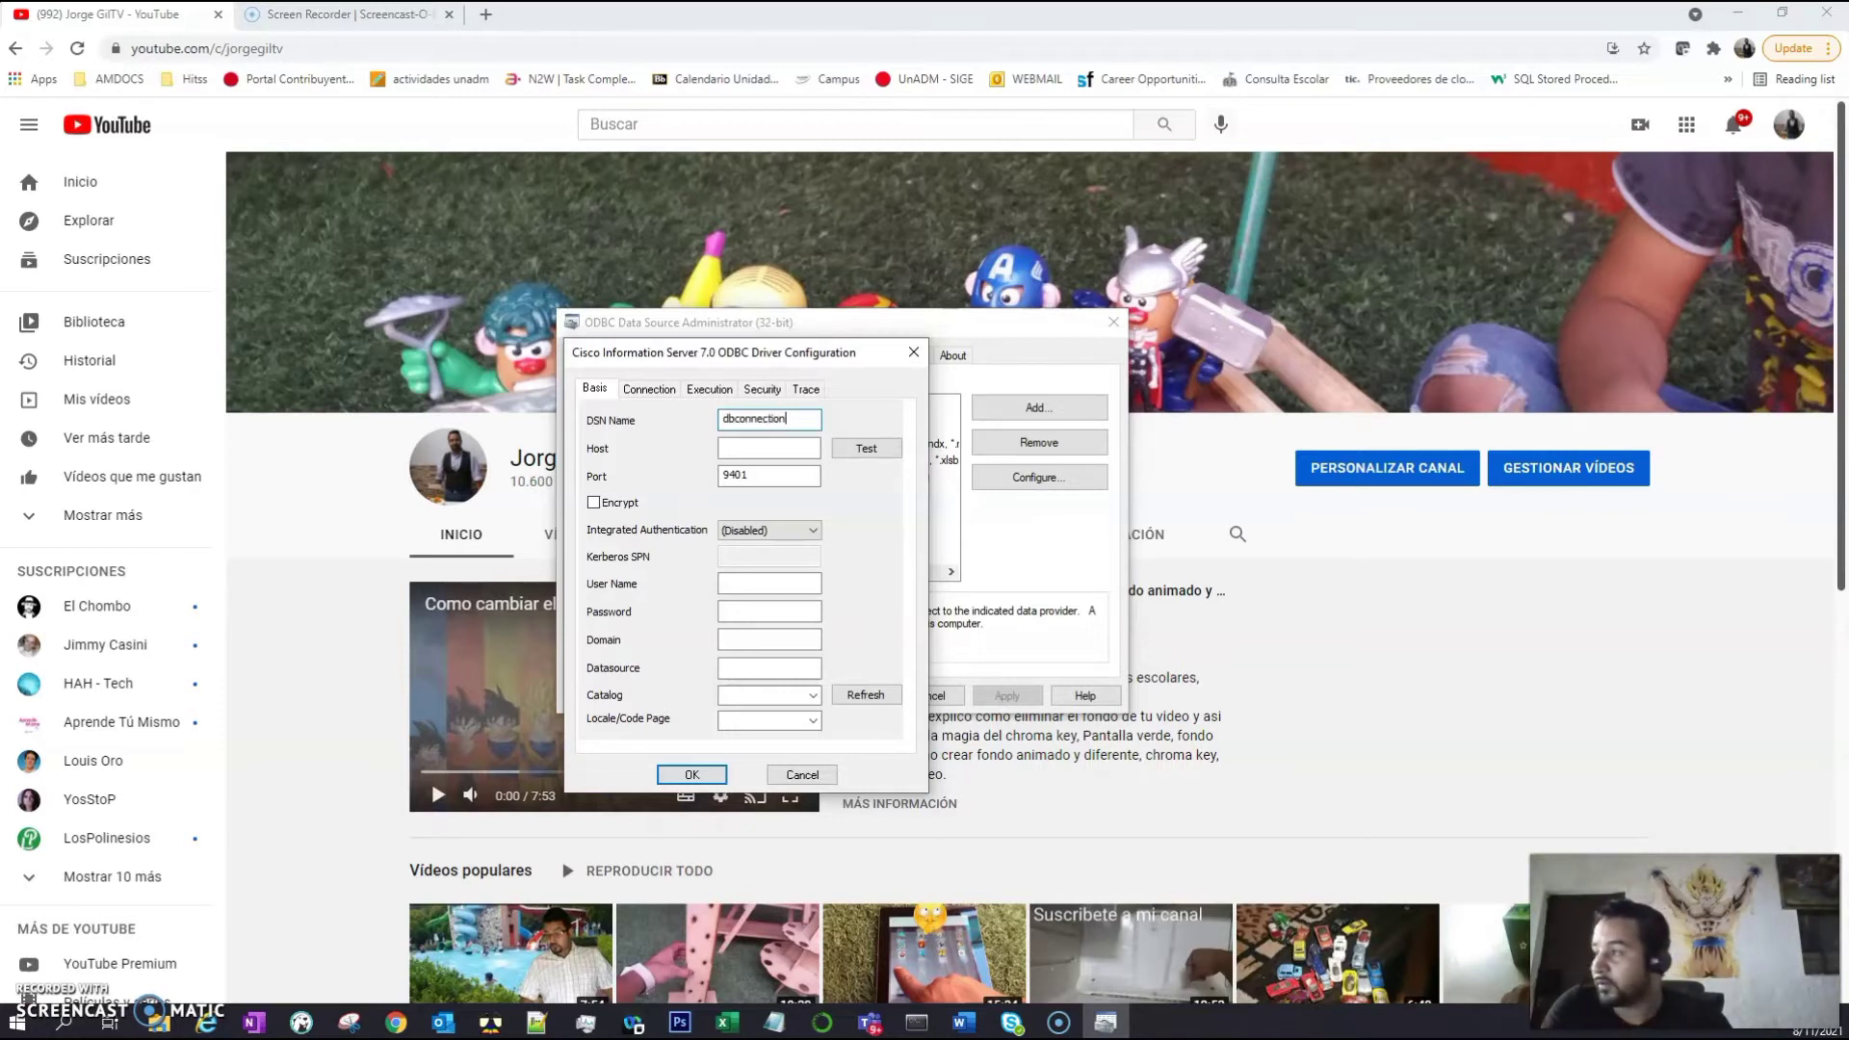
{"action": "left_click", "coordinate": [740, 446]}
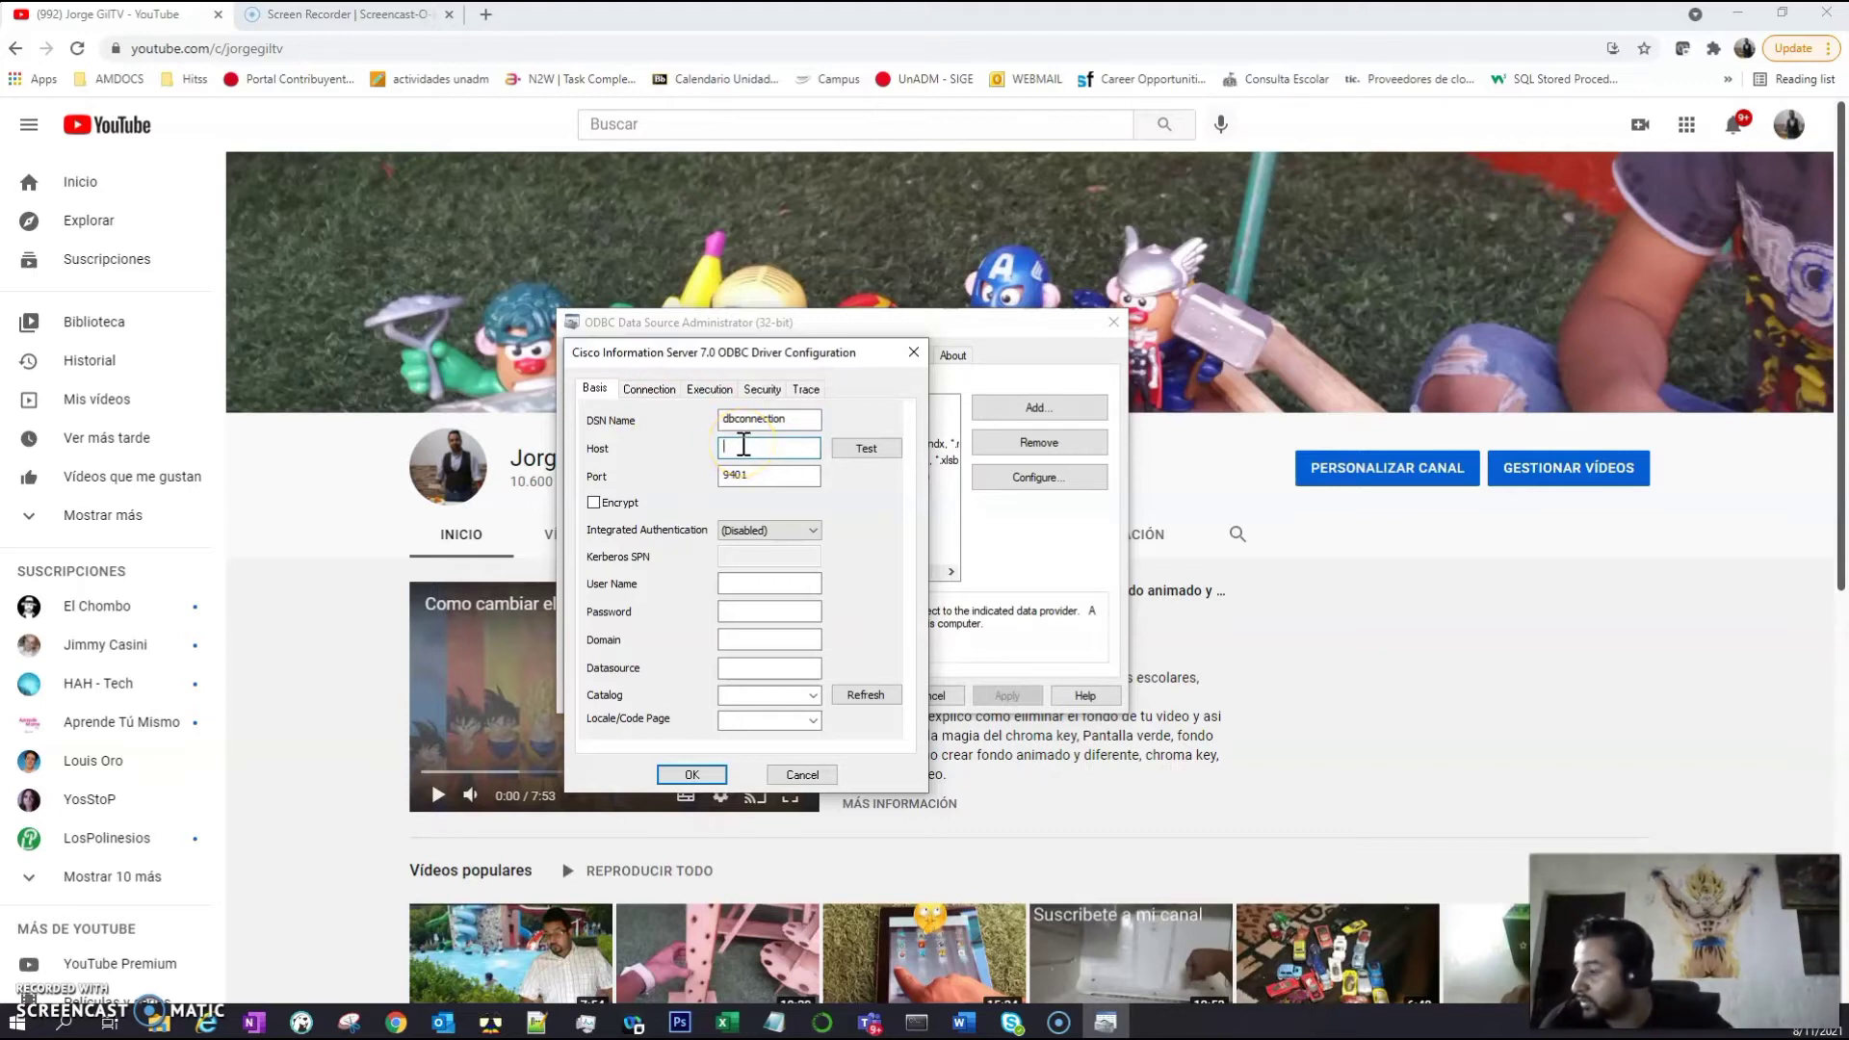
{"action": "left_click", "coordinate": [766, 448]}
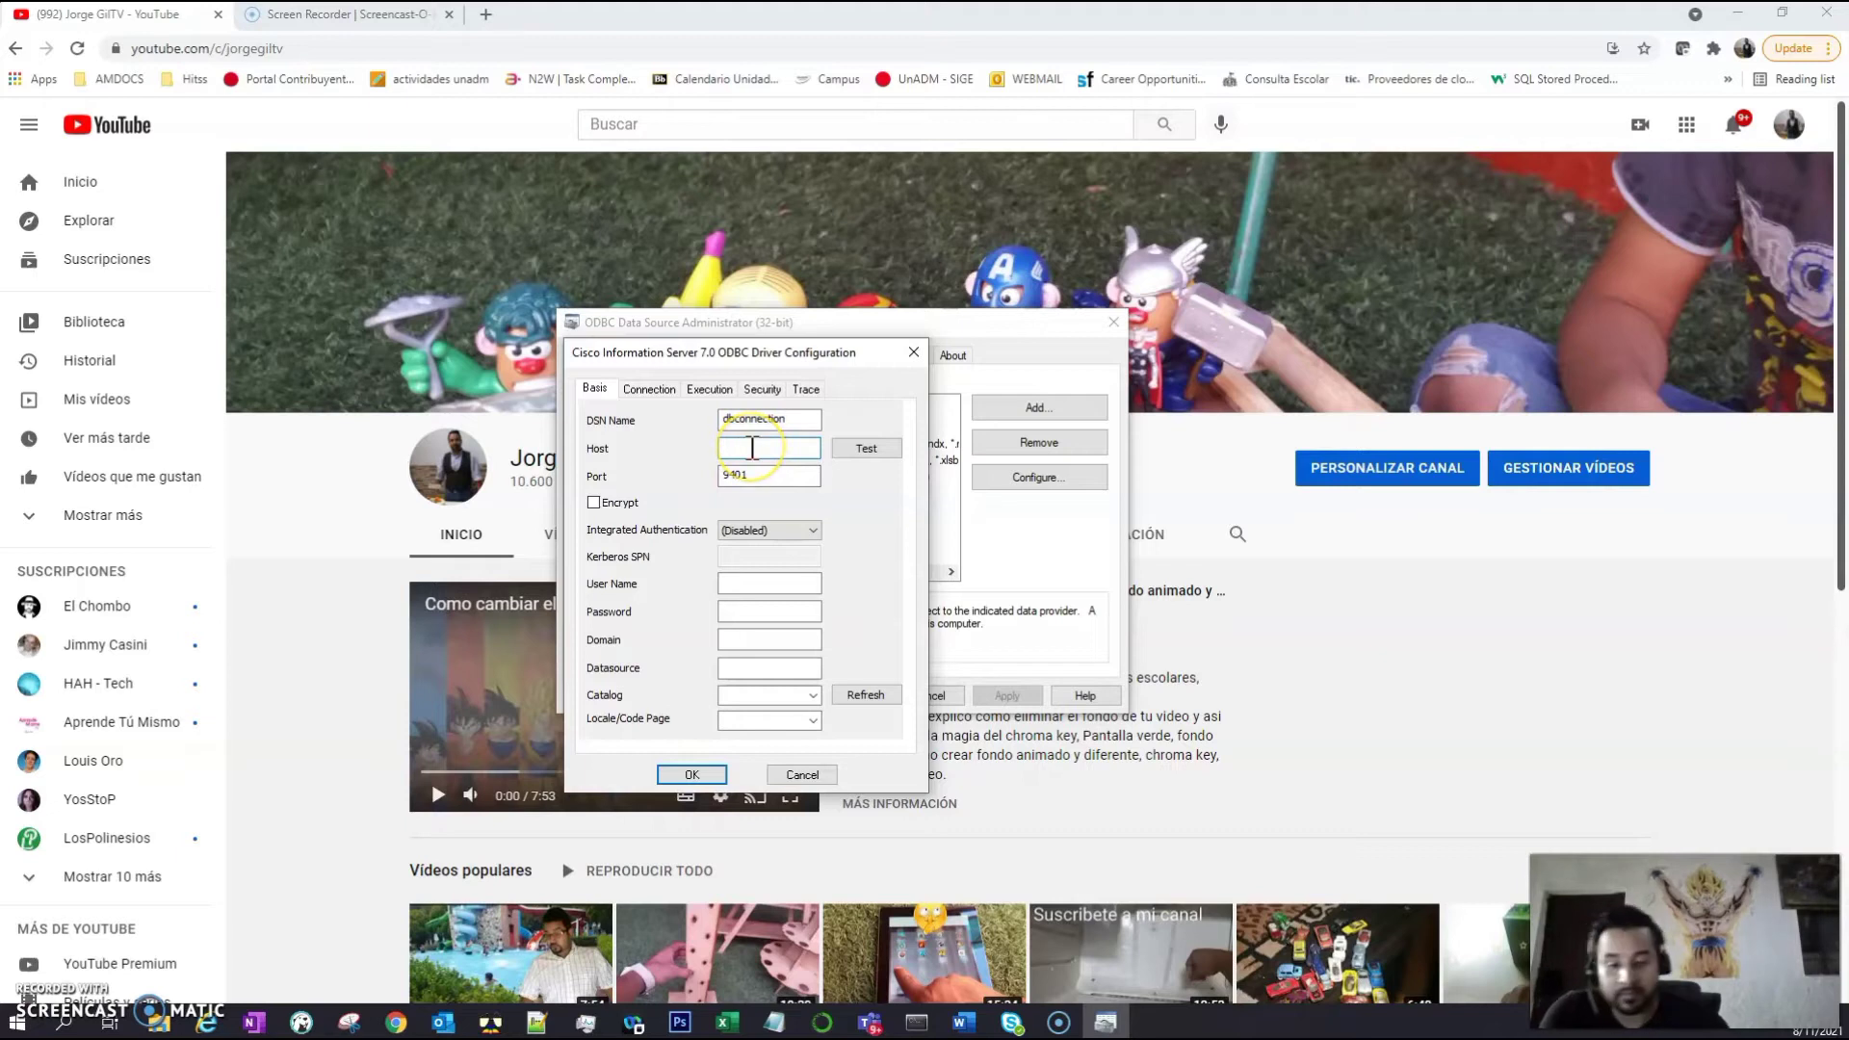
{"action": "type", "text": "dzh."}
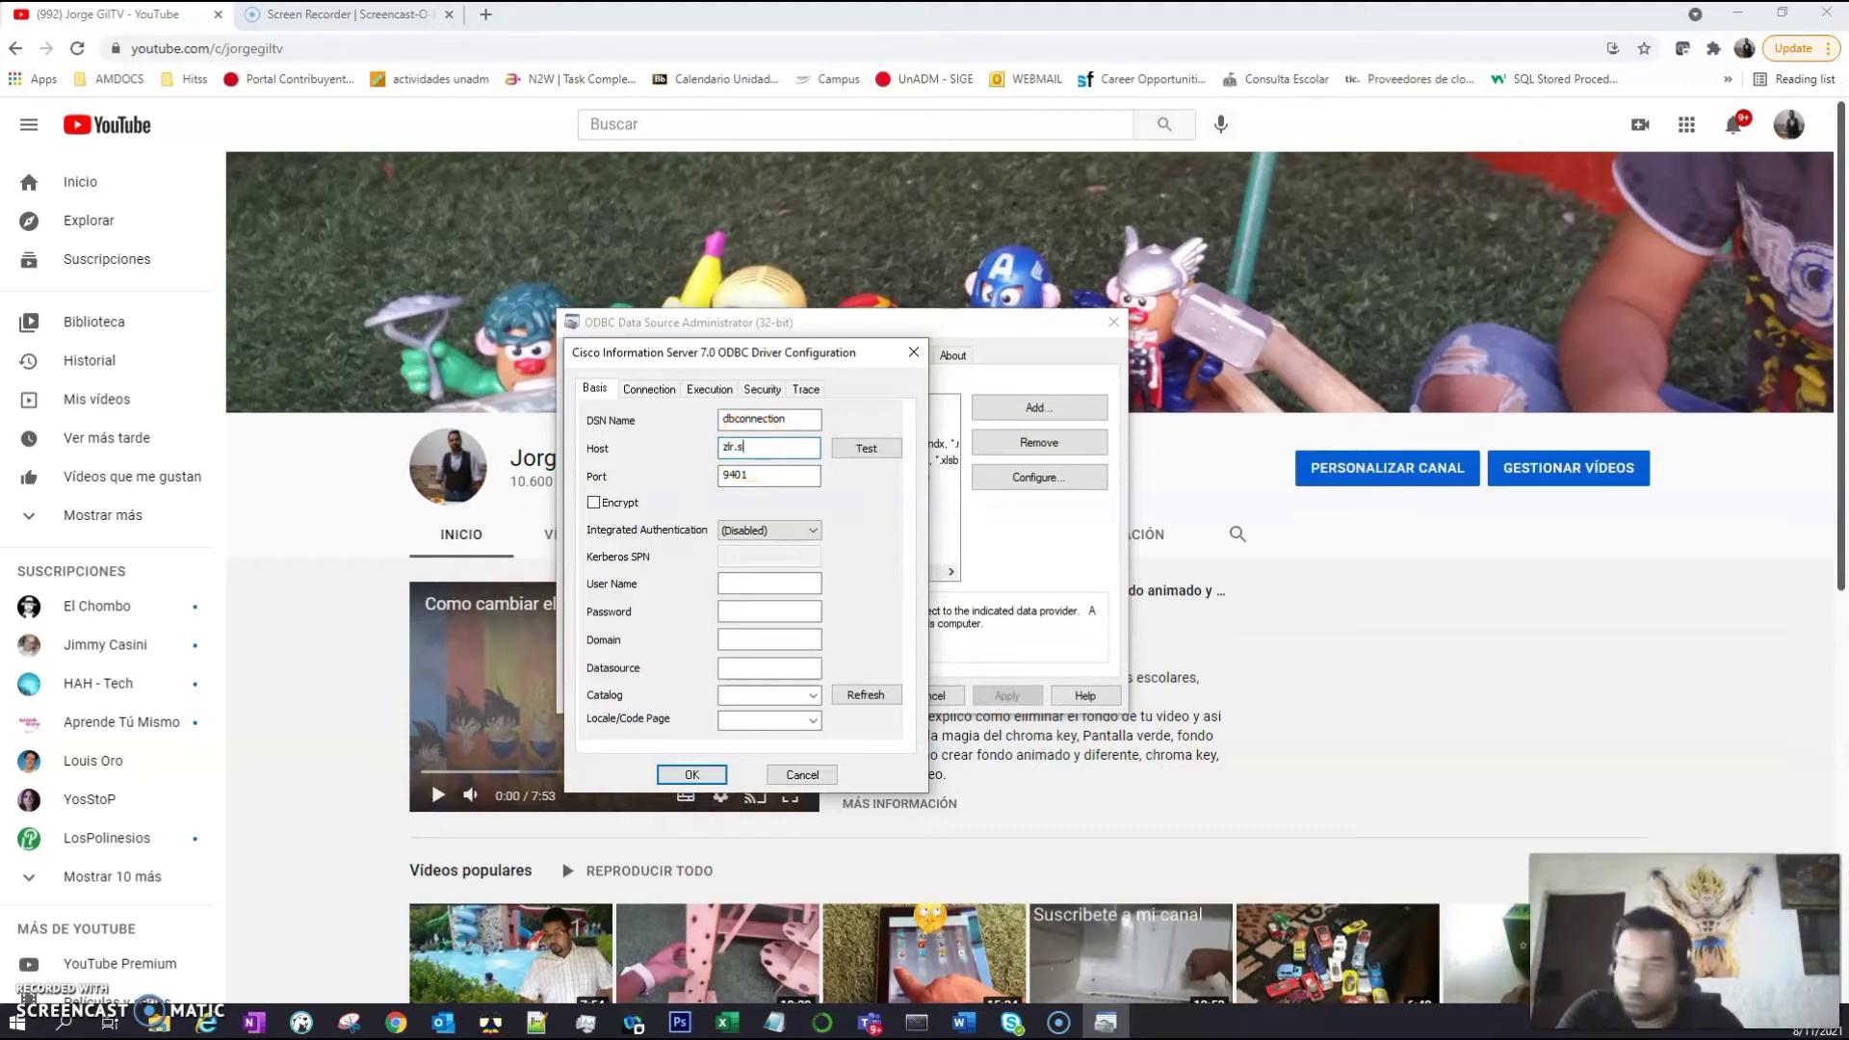
{"action": "type", "text": "smd.com"}
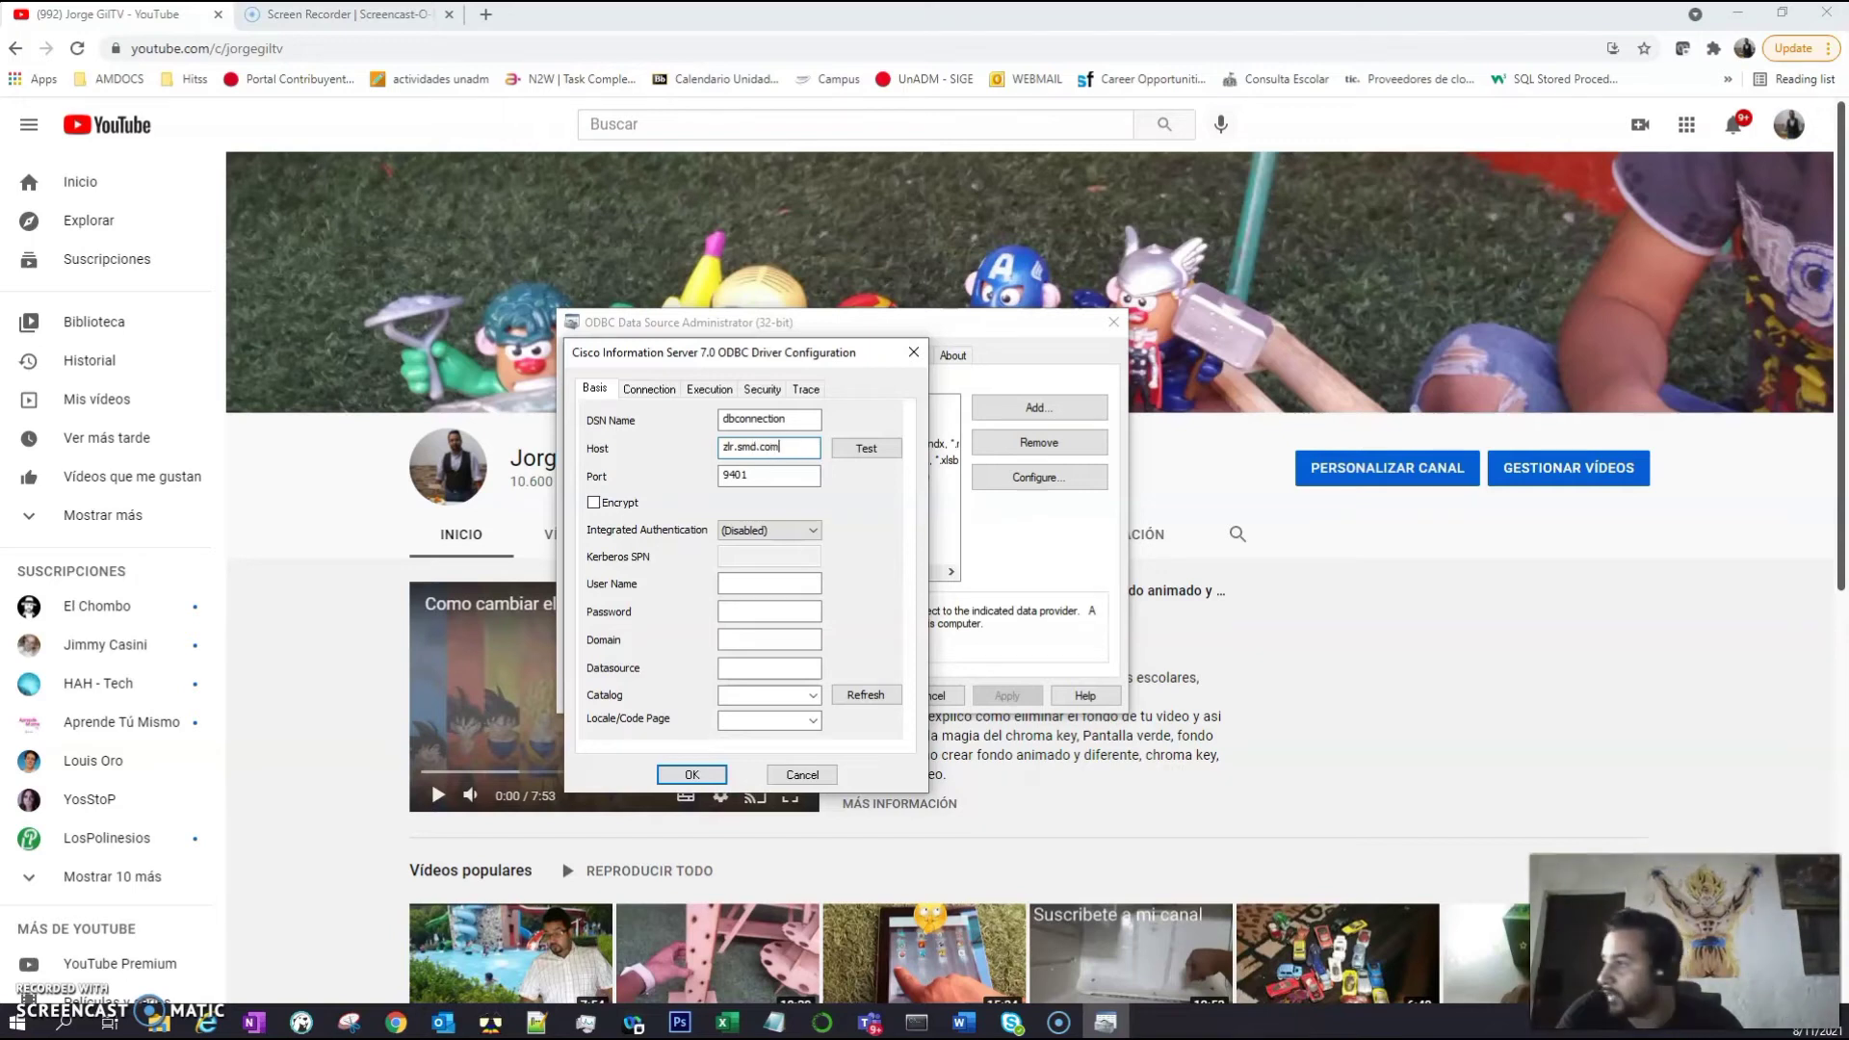
{"action": "left_click", "coordinate": [752, 477]}
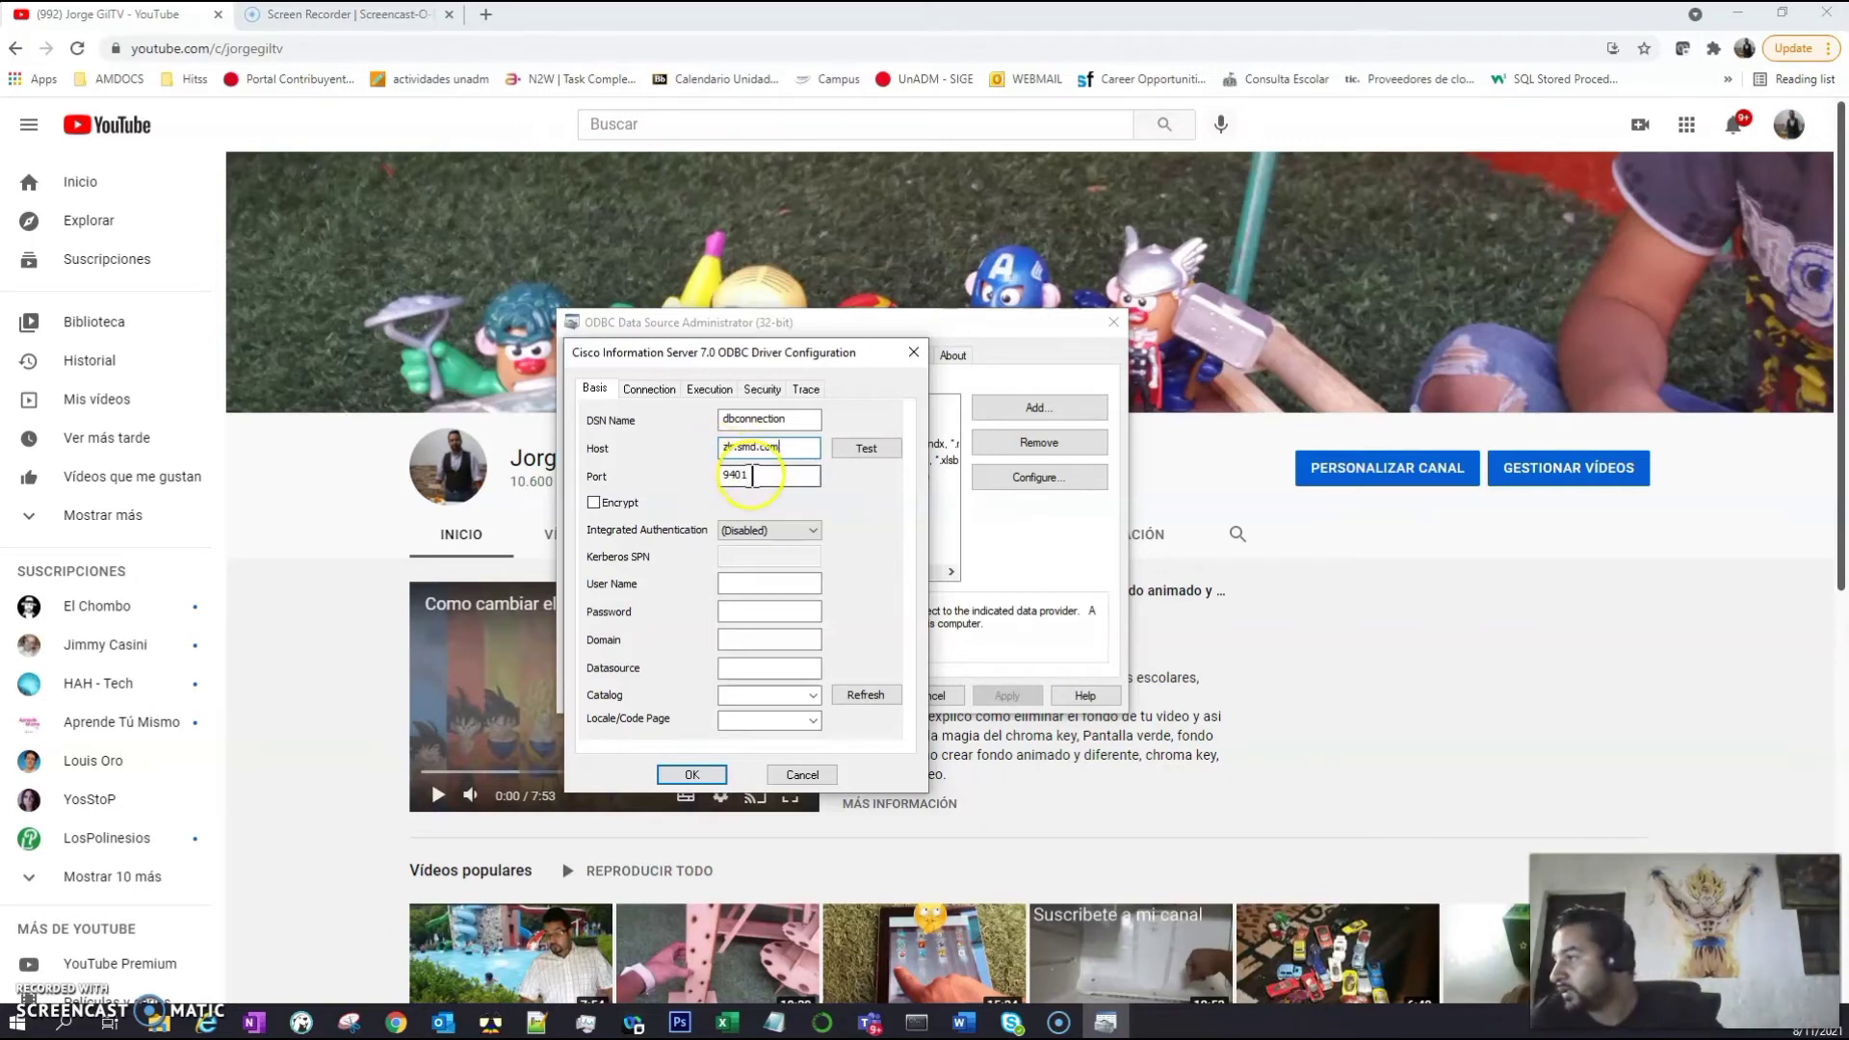
{"action": "left_click_drag", "start_coordinate": [810, 448], "coordinate": [715, 441]}
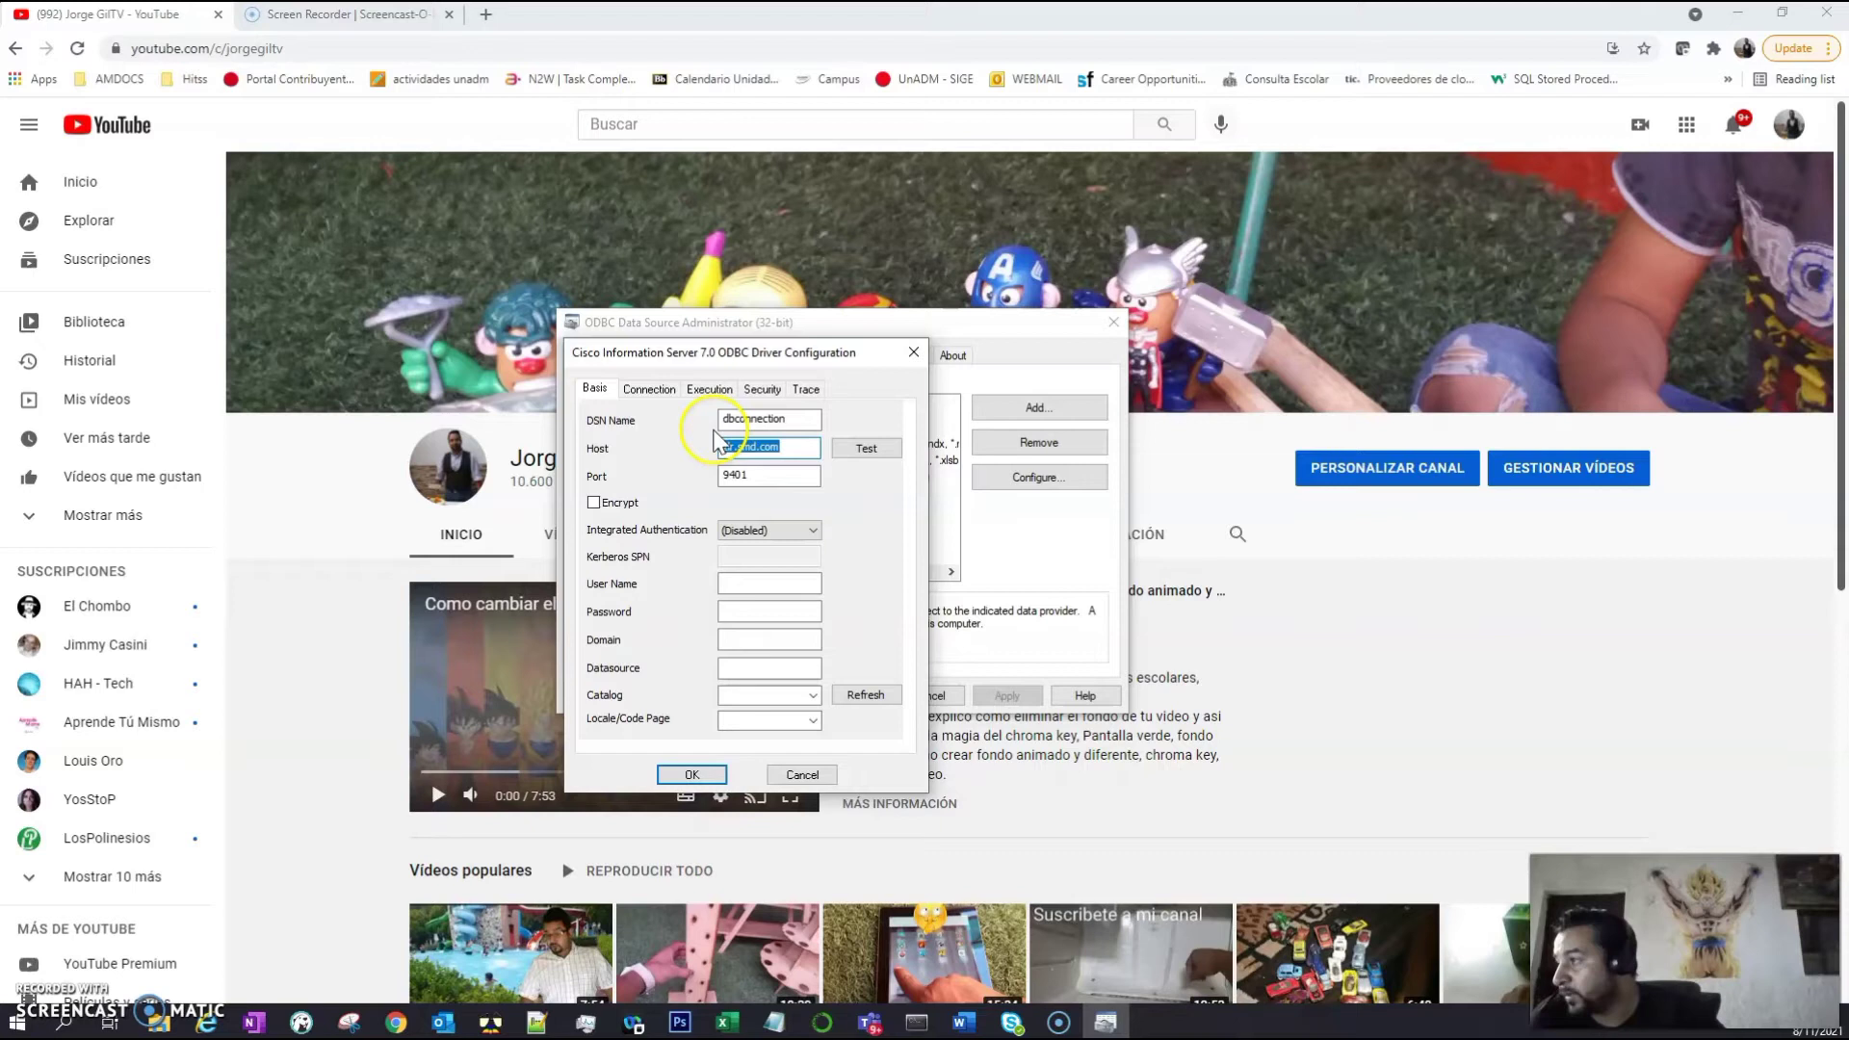
{"action": "left_click", "coordinate": [795, 451]}
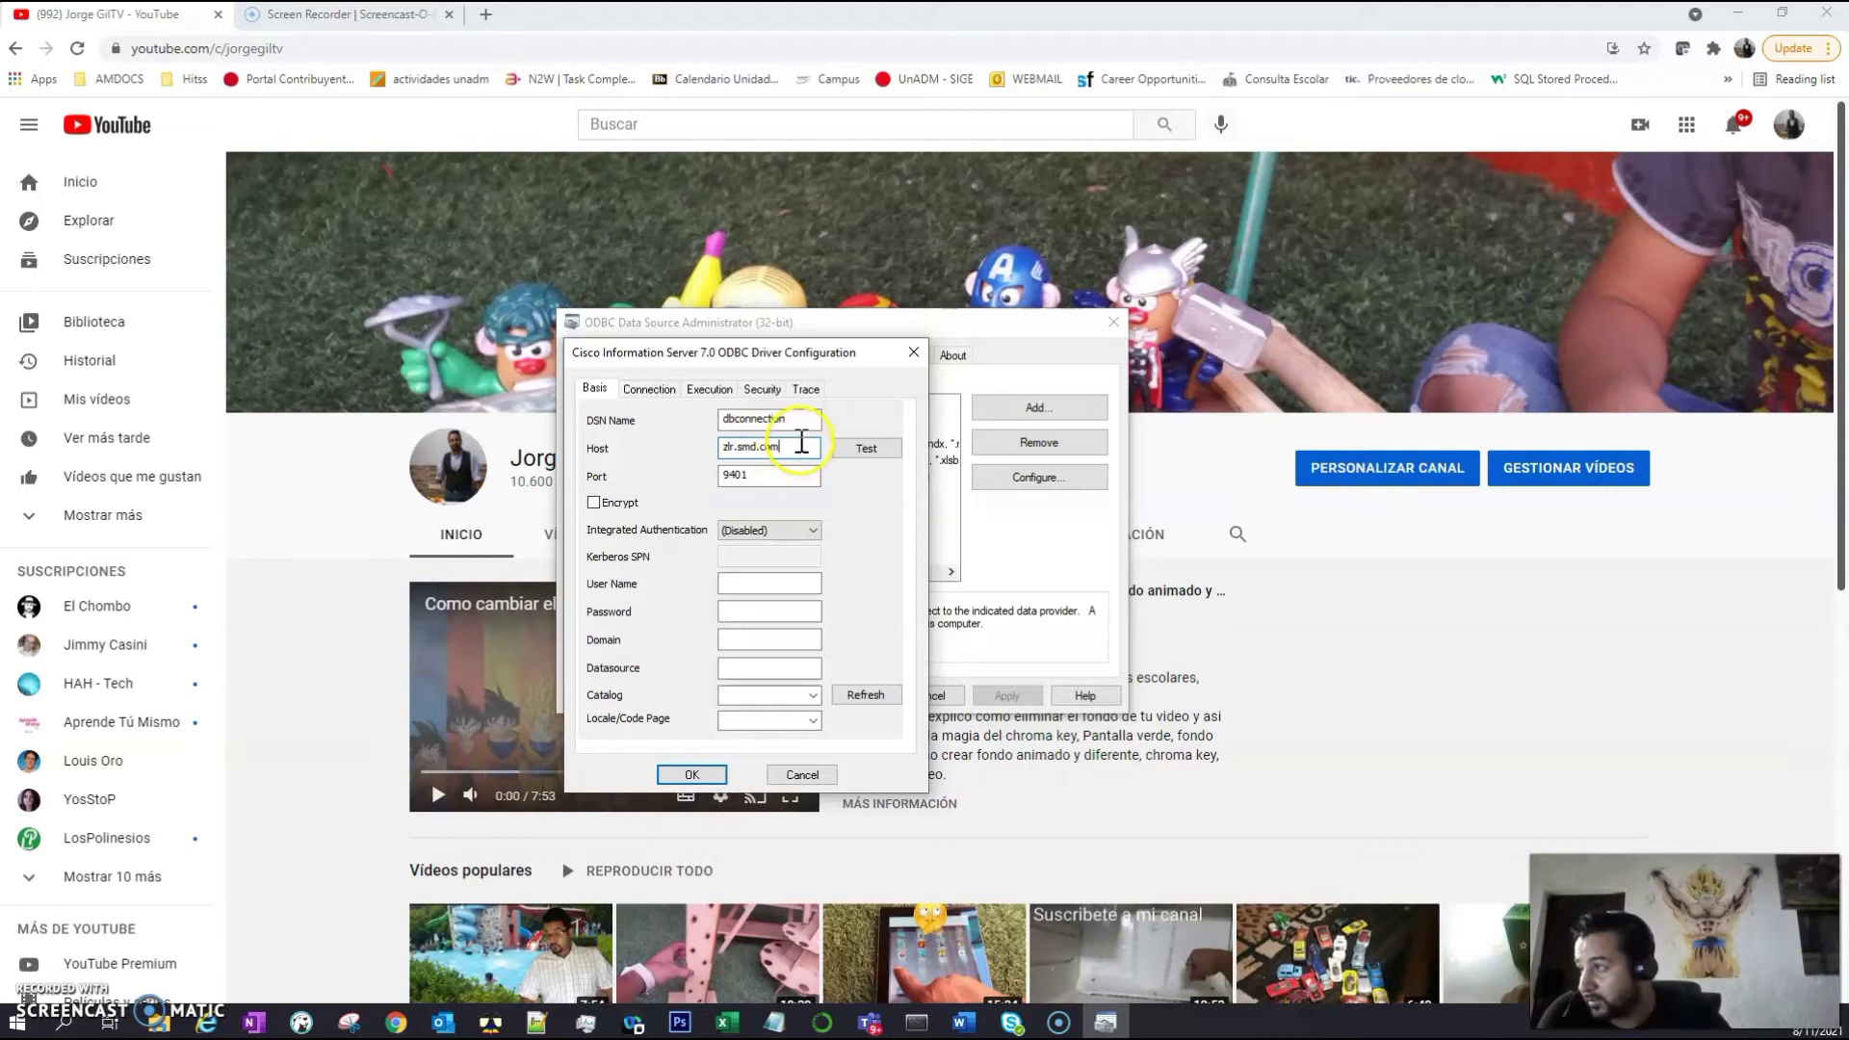
Enter user admin, a password, domain composite and datasource COMPOSITE_Dev, correcting typos
{"action": "left_click_drag", "start_coordinate": [790, 452], "coordinate": [719, 448]}
{"action": "left_click", "coordinate": [783, 451]}
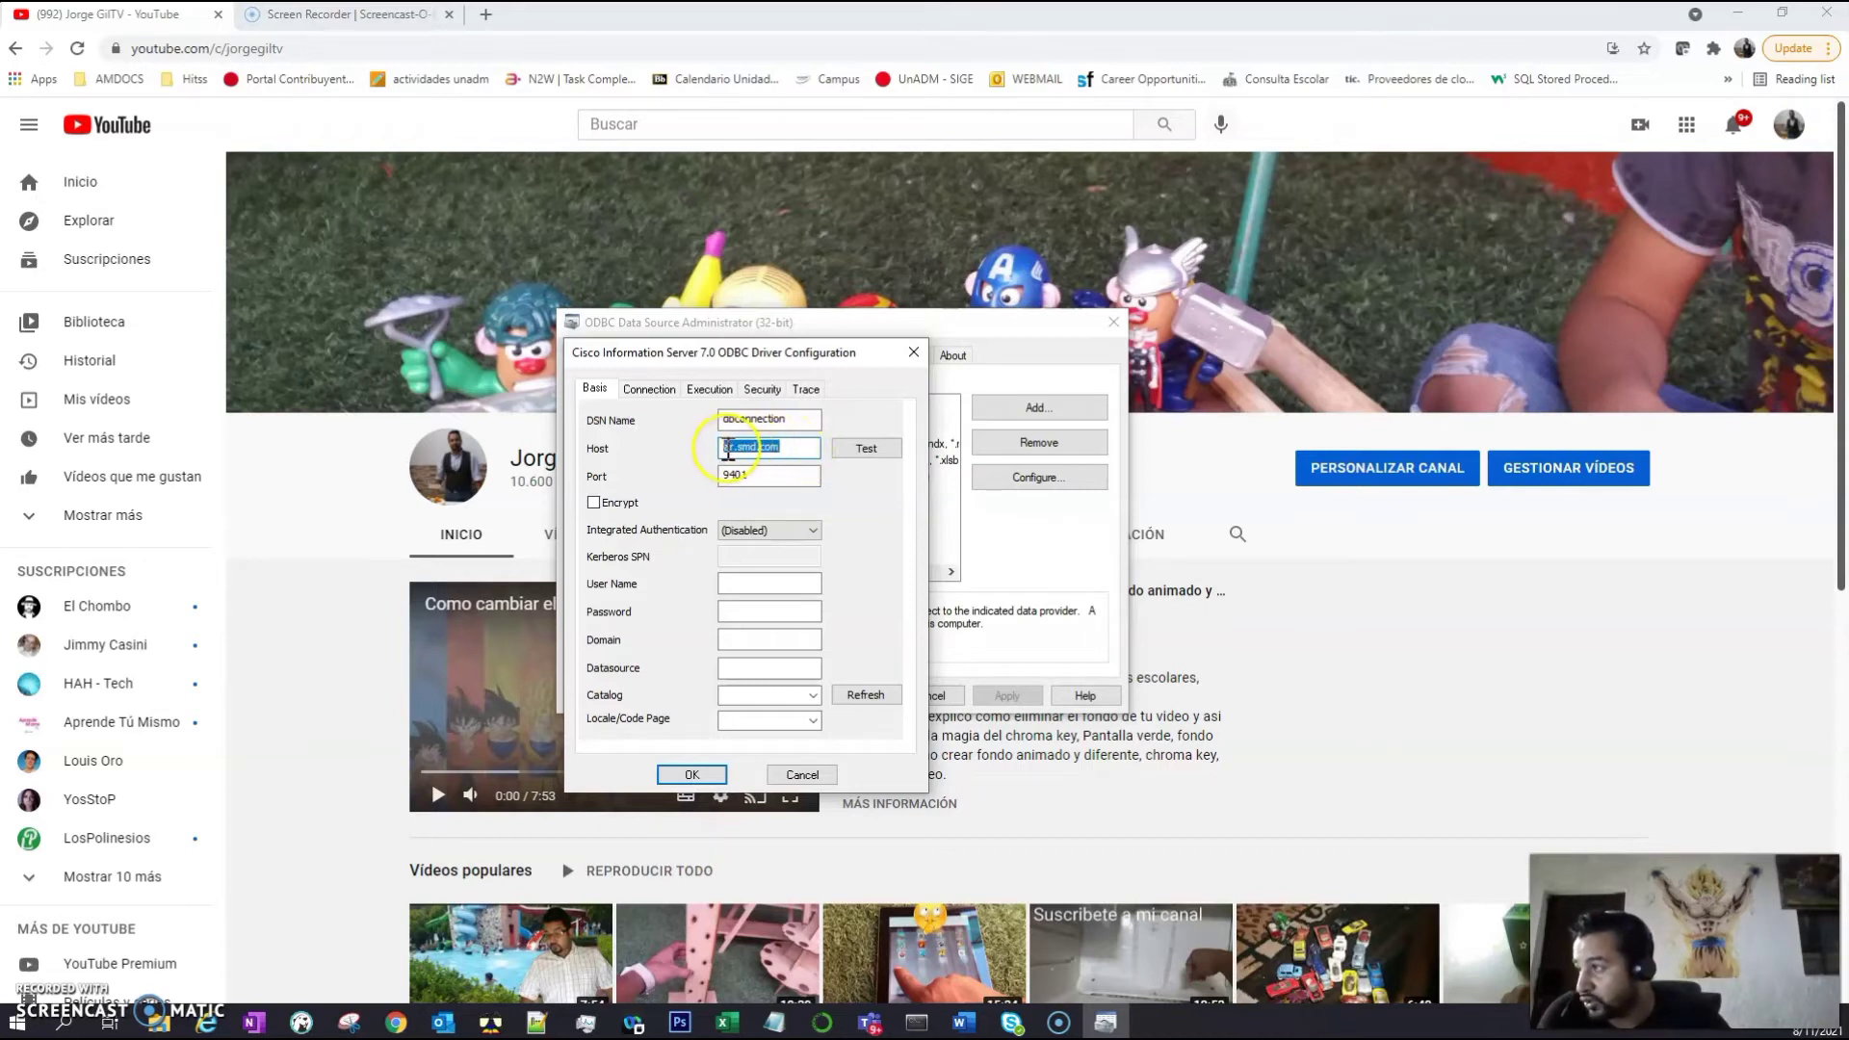
{"action": "left_click", "coordinate": [748, 580]}
{"action": "type", "text": "admin"}
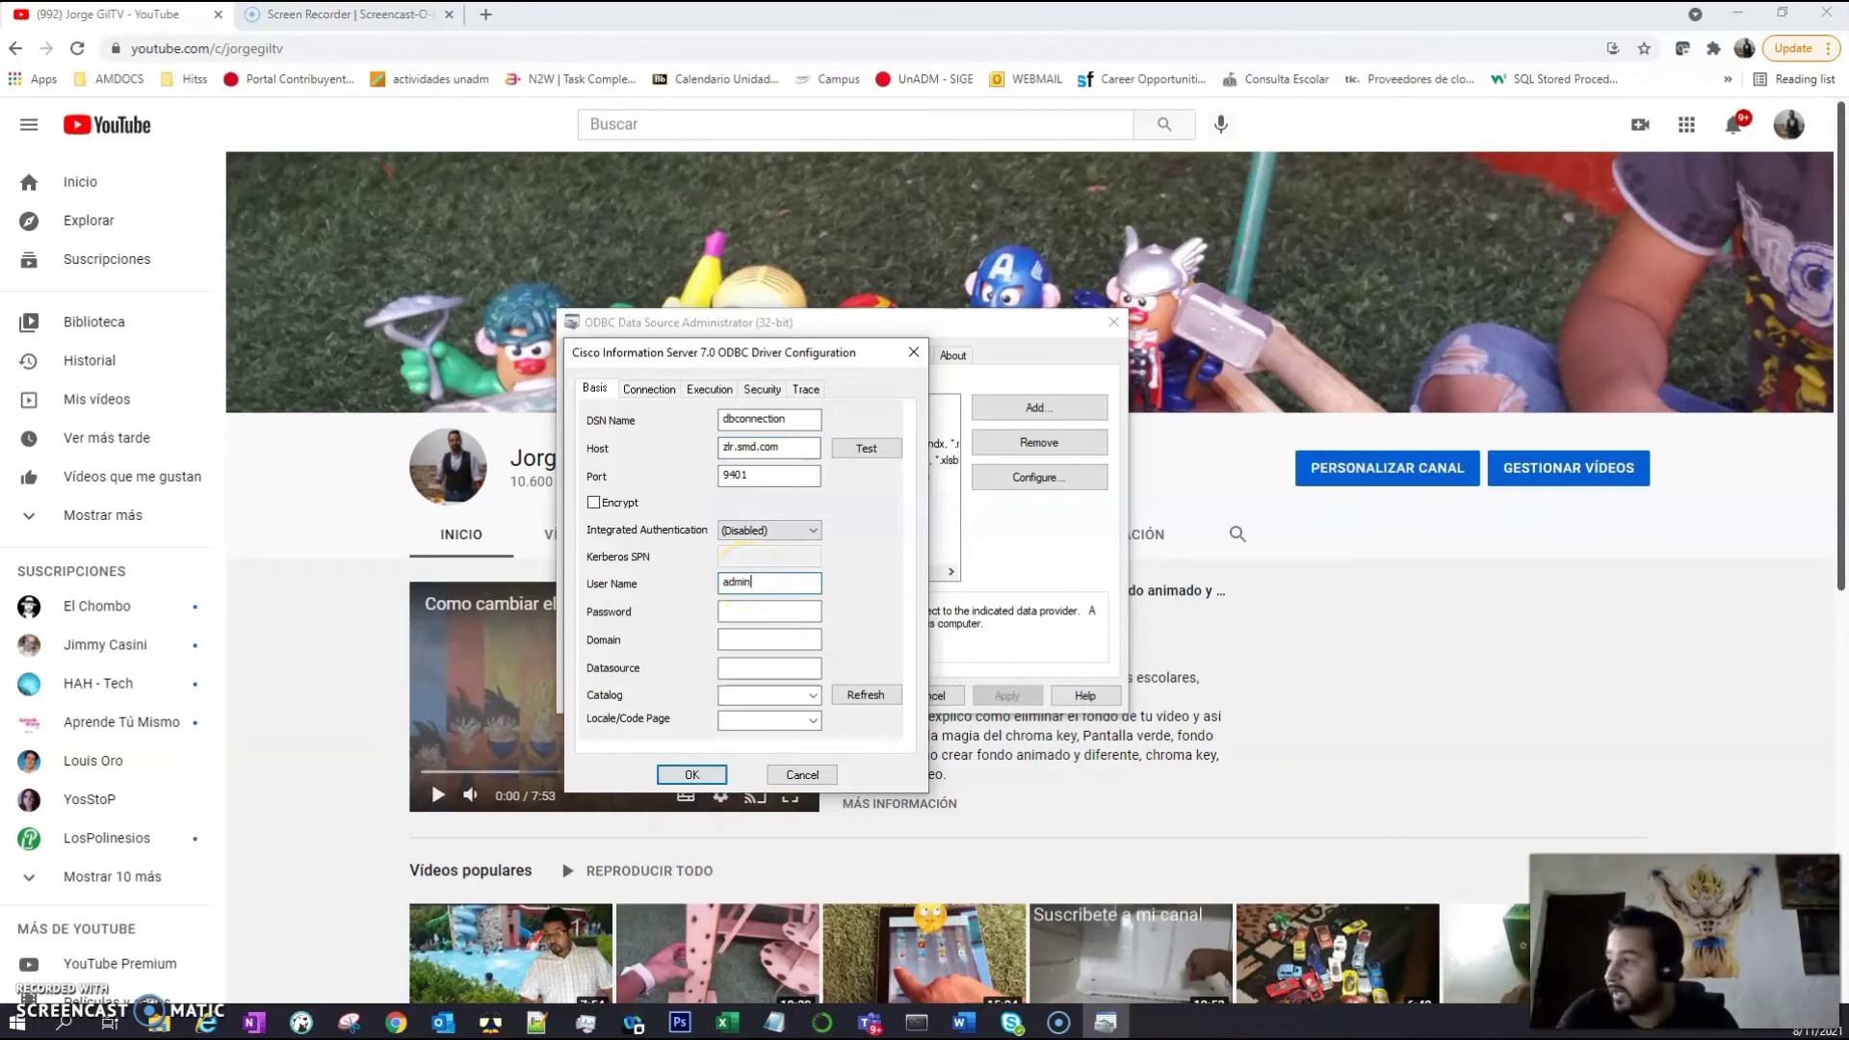
{"action": "left_click", "coordinate": [791, 613]}
{"action": "type", "text": "***"}
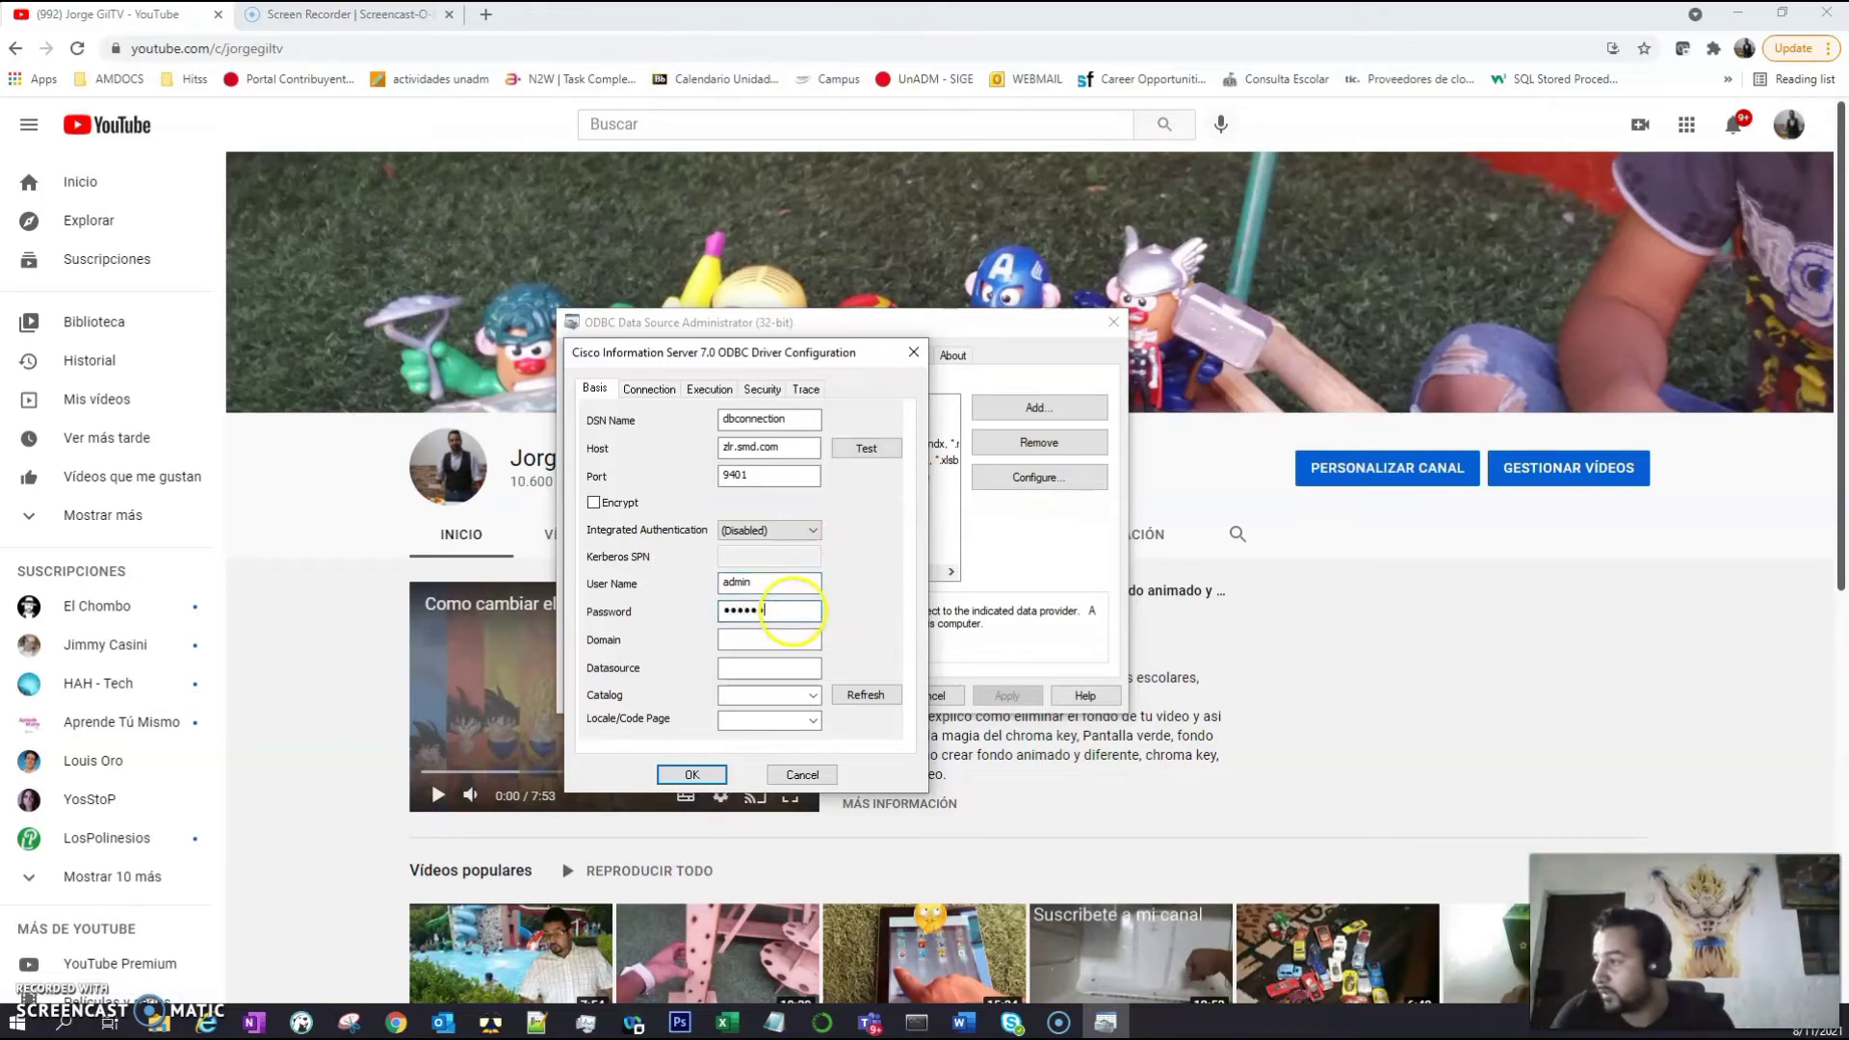
{"action": "type", "text": "**"}
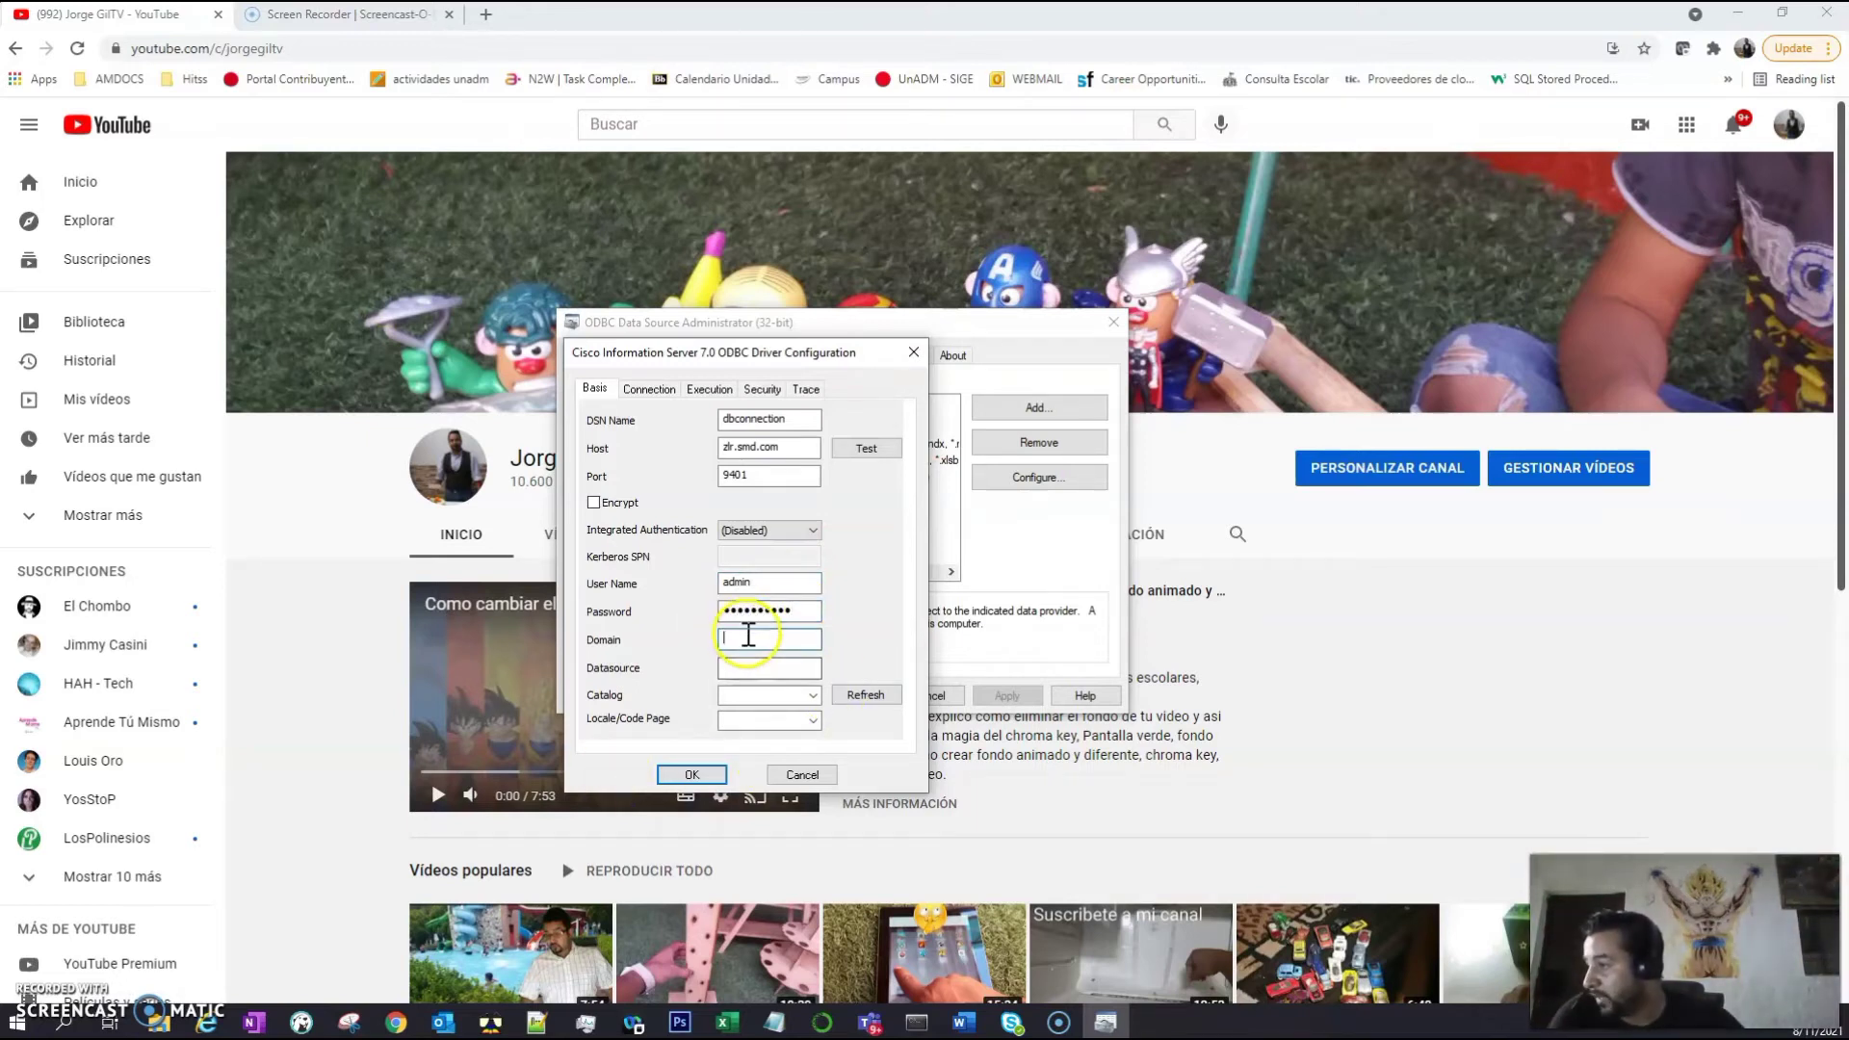
{"action": "left_click", "coordinate": [773, 641]}
{"action": "type", "text": "S"}
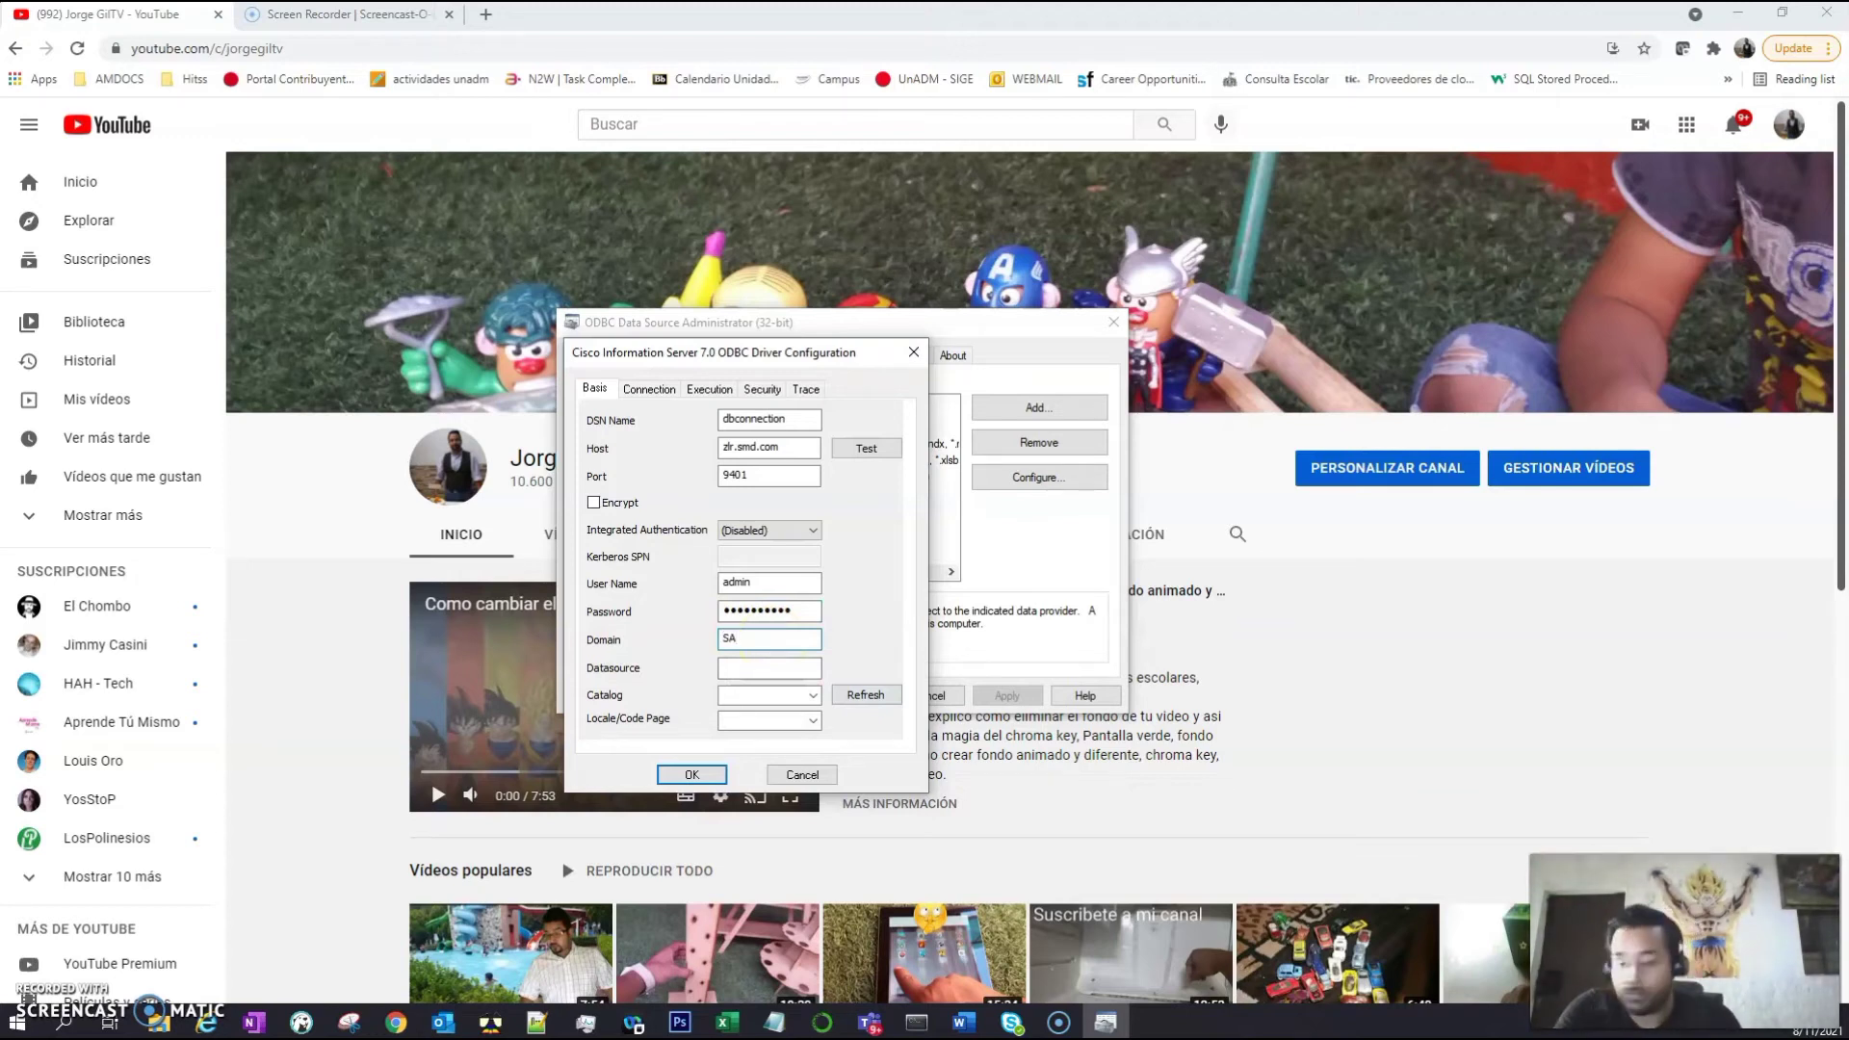
{"action": "key", "text": "BackSpace"}
{"action": "type", "text": "composite"}
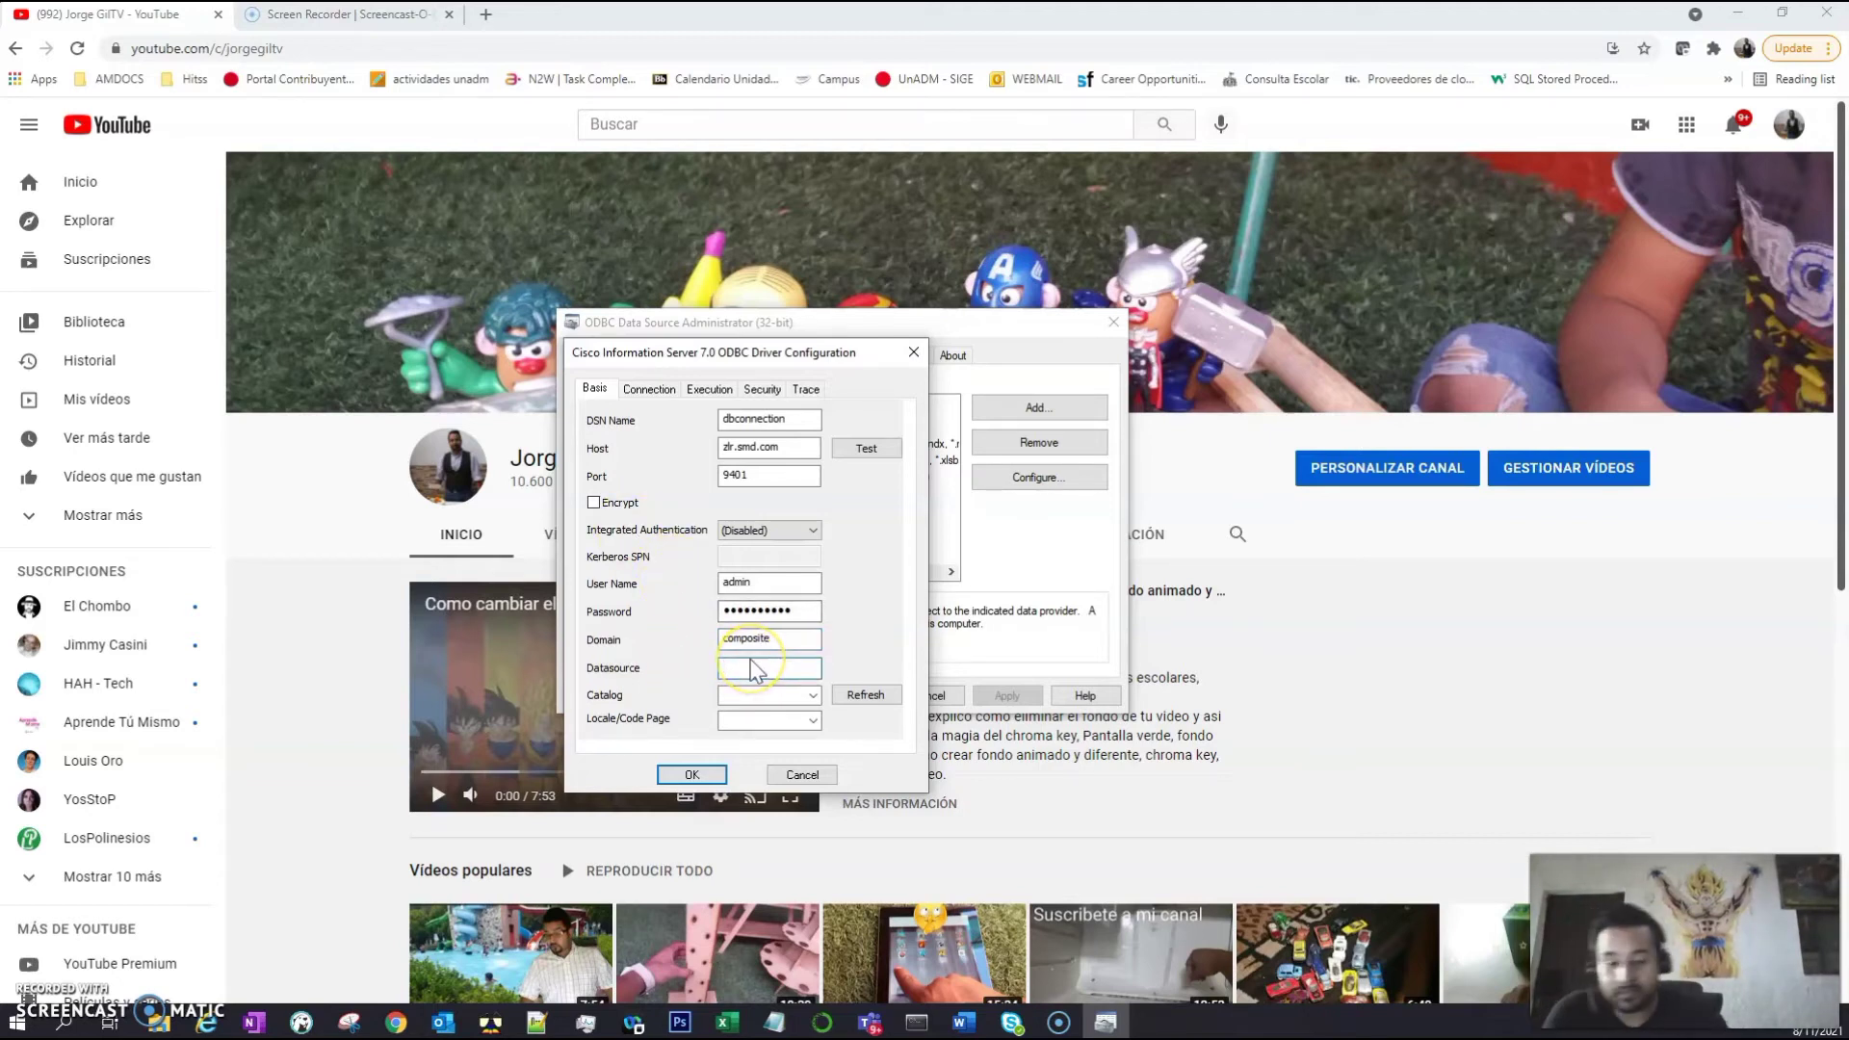
{"action": "type", "text": "COMPOSI"}
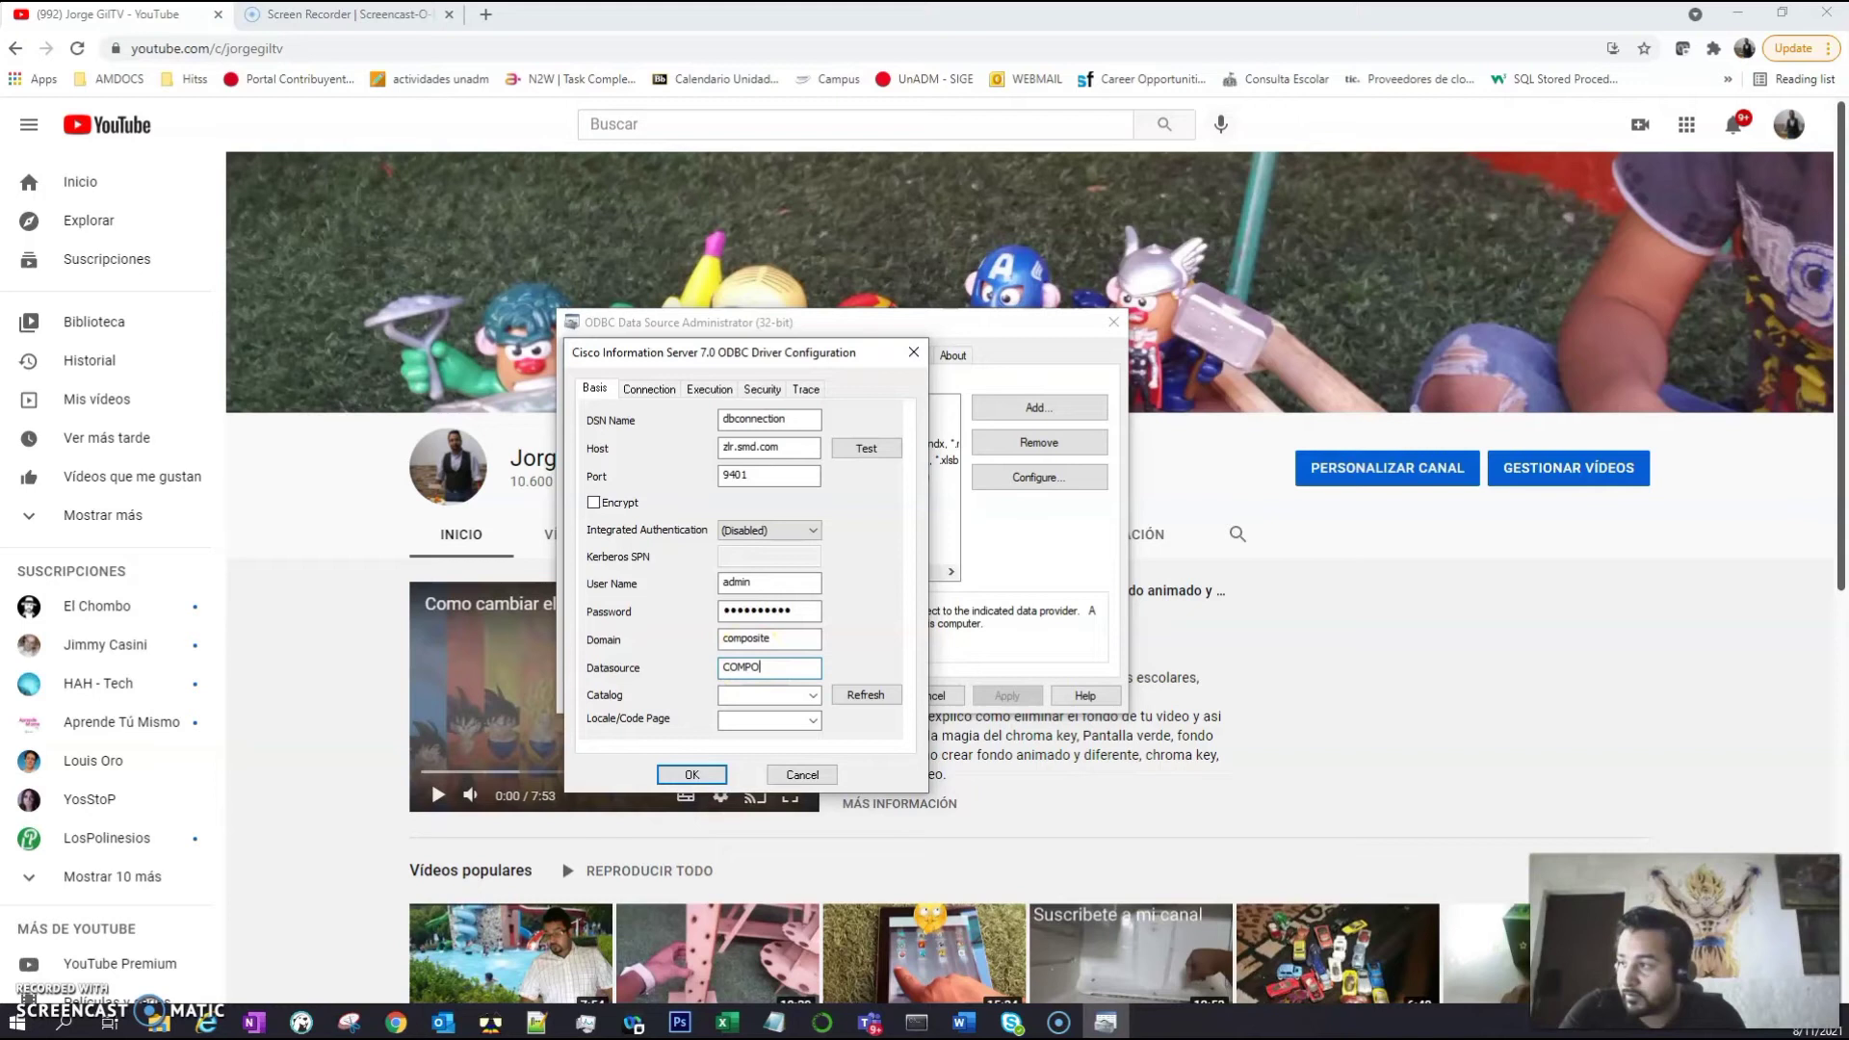
{"action": "key", "text": "BackSpace"}
{"action": "key", "text": "BackSpace"}
{"action": "key", "text": "BackSpace"}
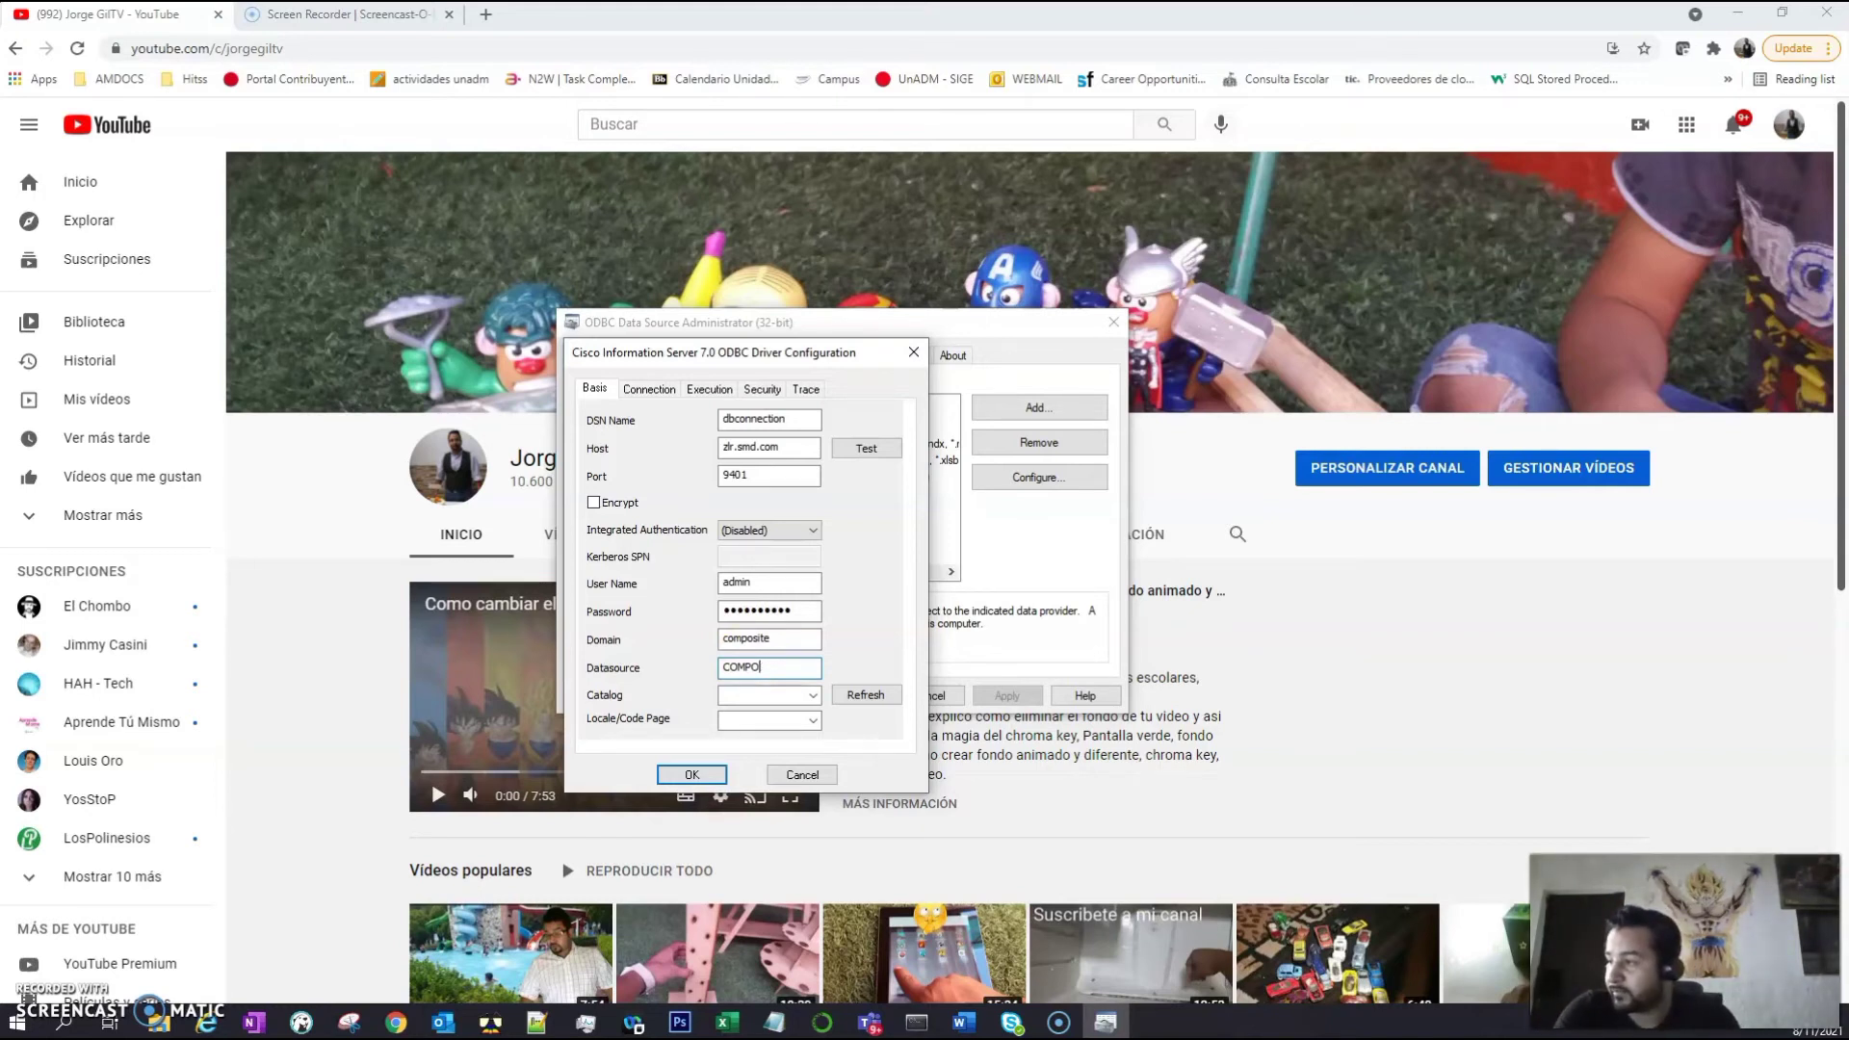
{"action": "type", "text": "SITE_"}
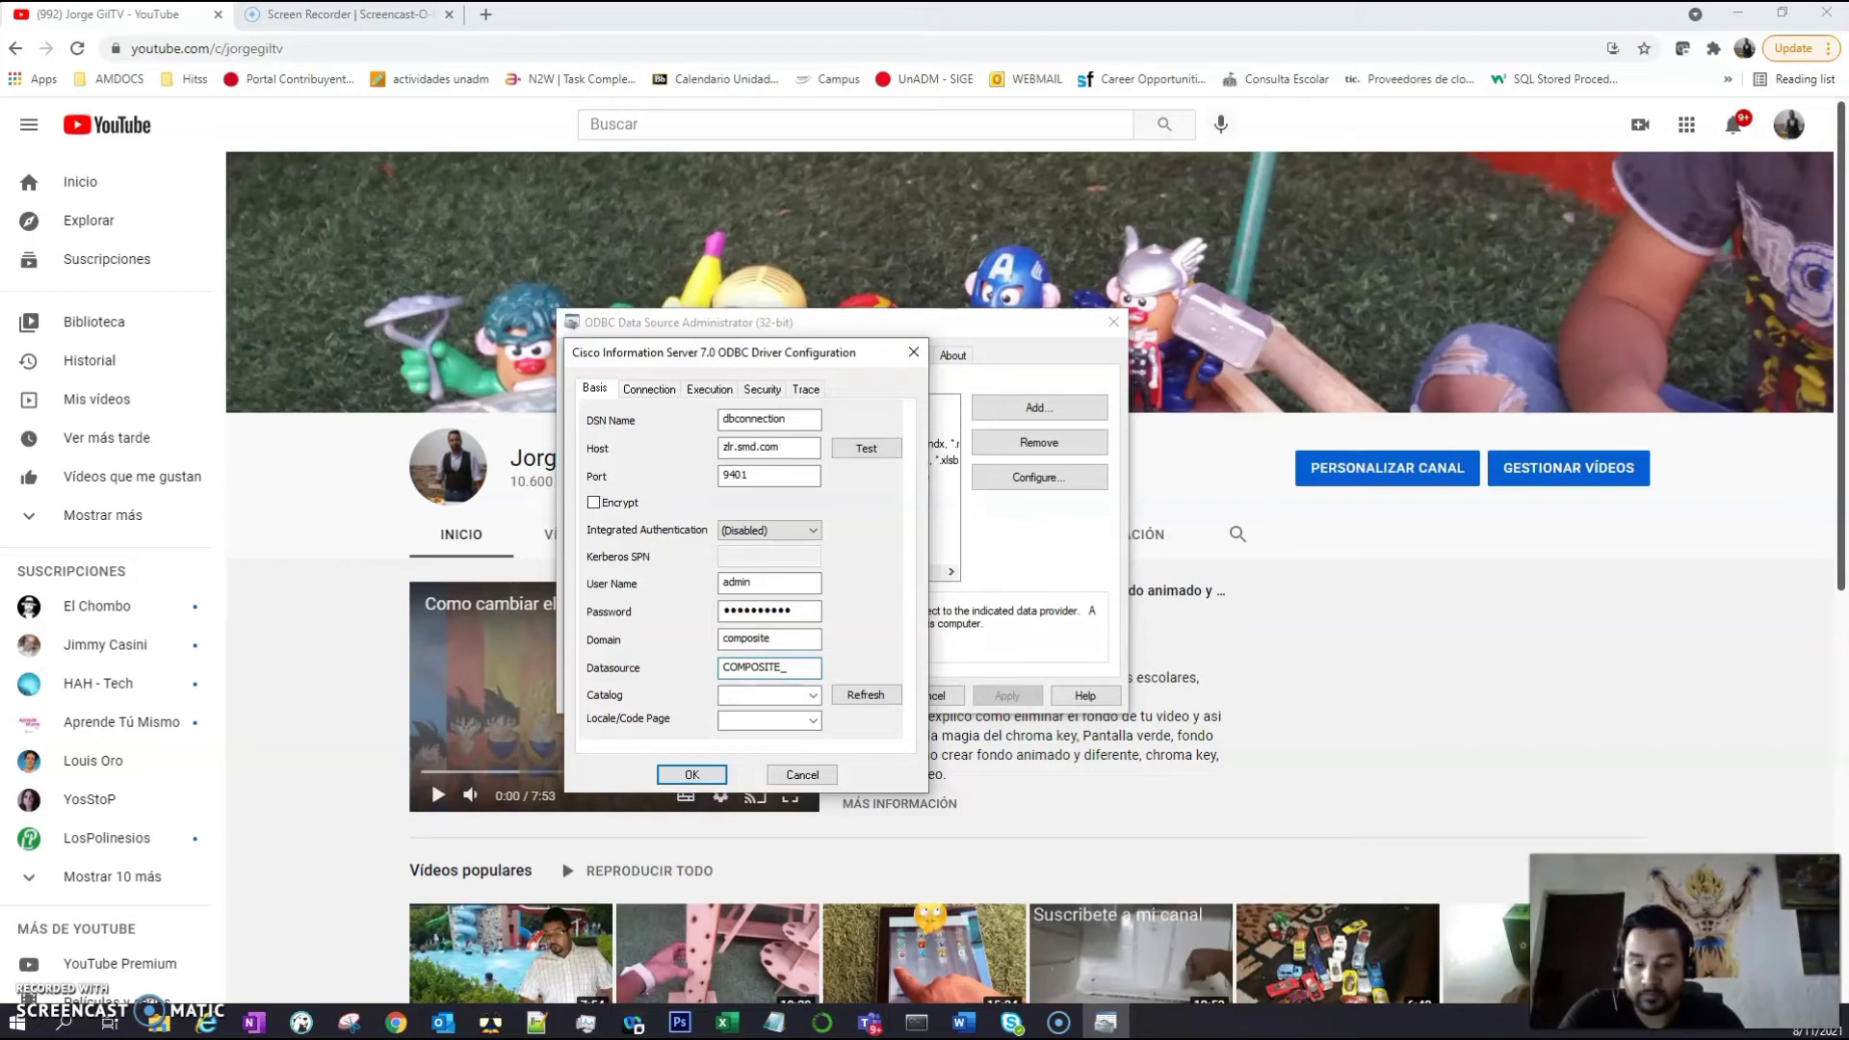
{"action": "type", "text": "Dev"}
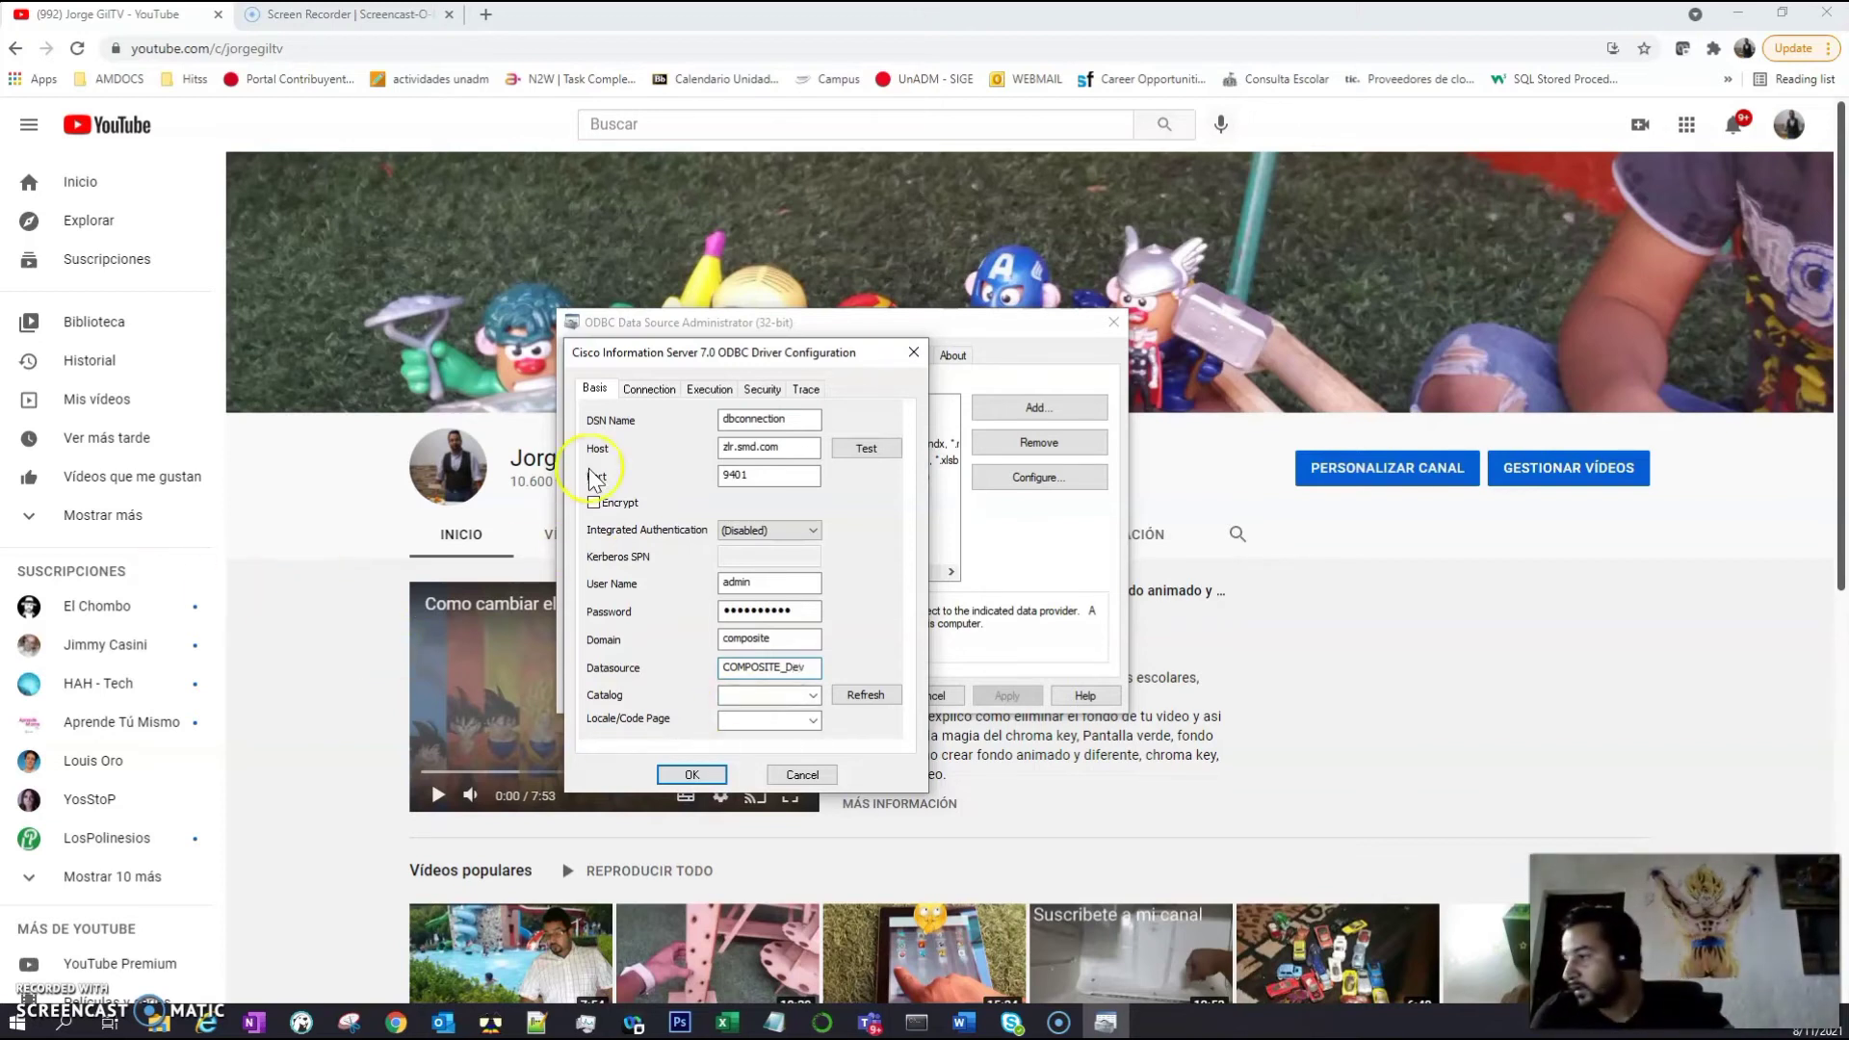
Test the connection, dismiss the unknown host error, and save the data source
{"action": "left_click", "coordinate": [868, 448]}
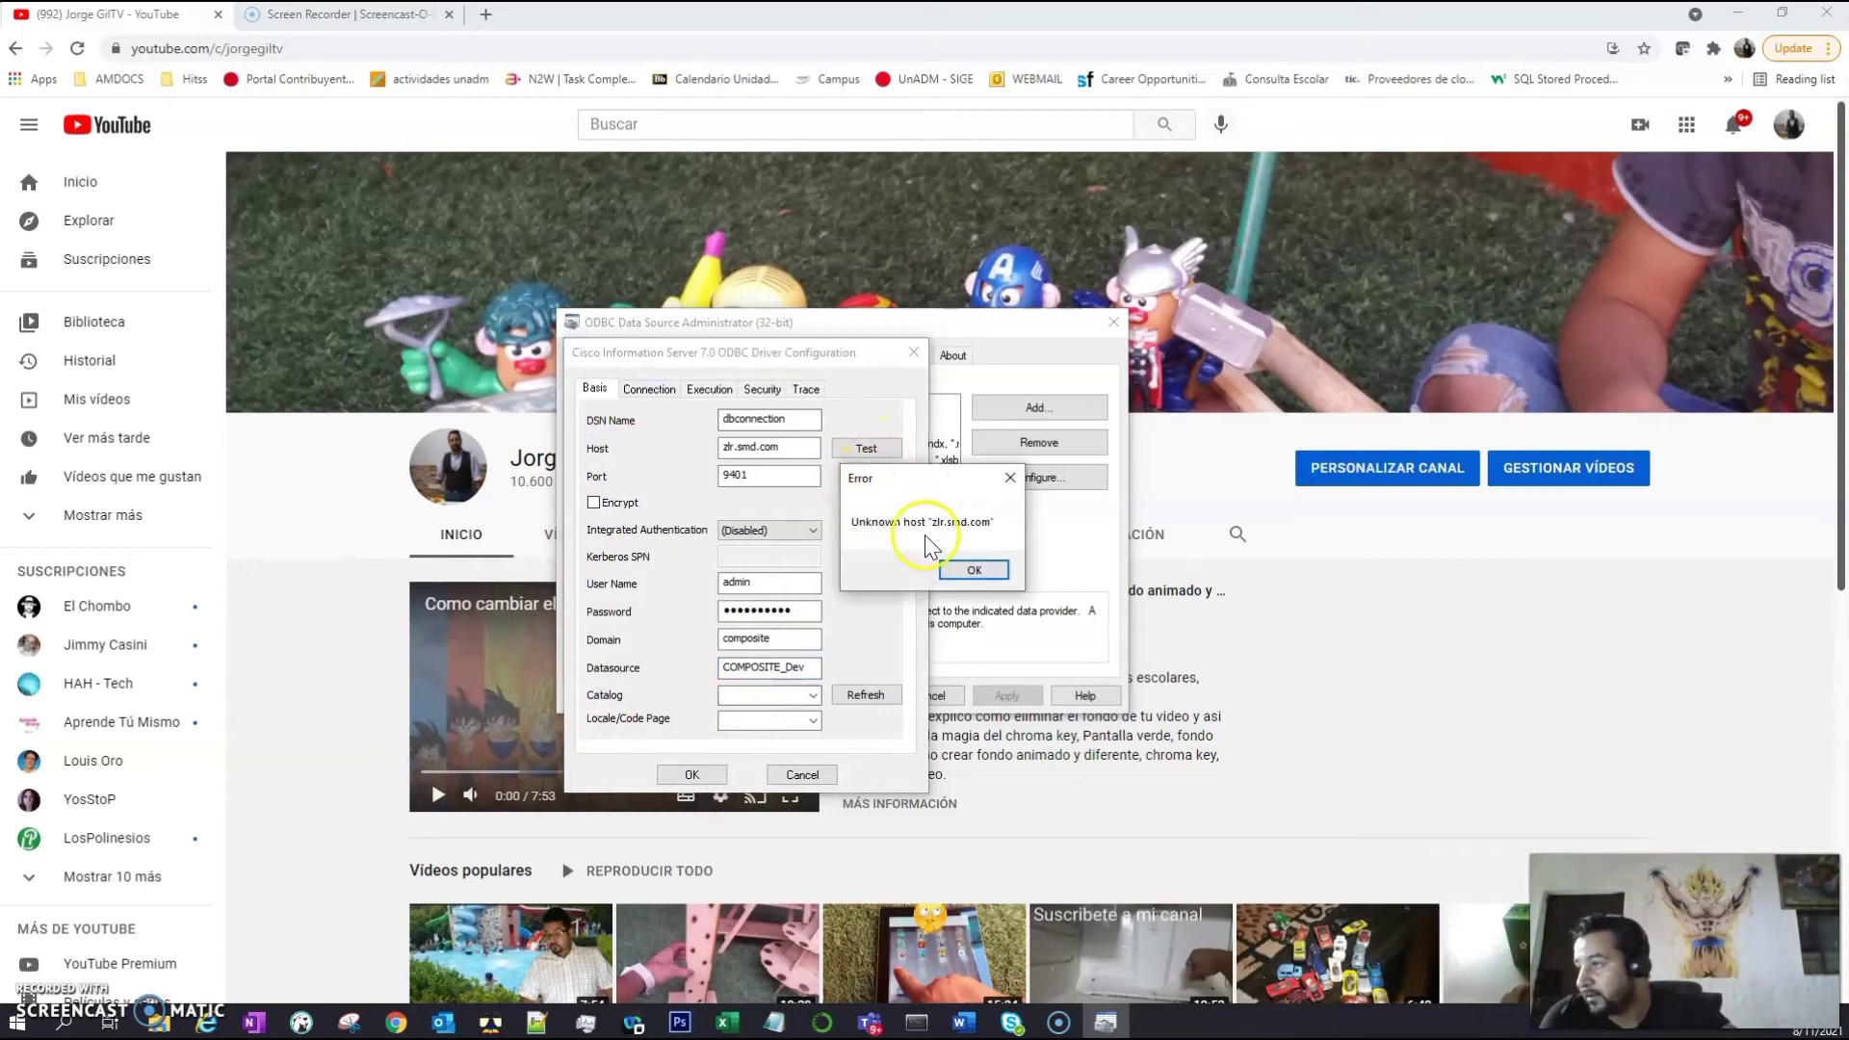
{"action": "left_click", "coordinate": [972, 569]}
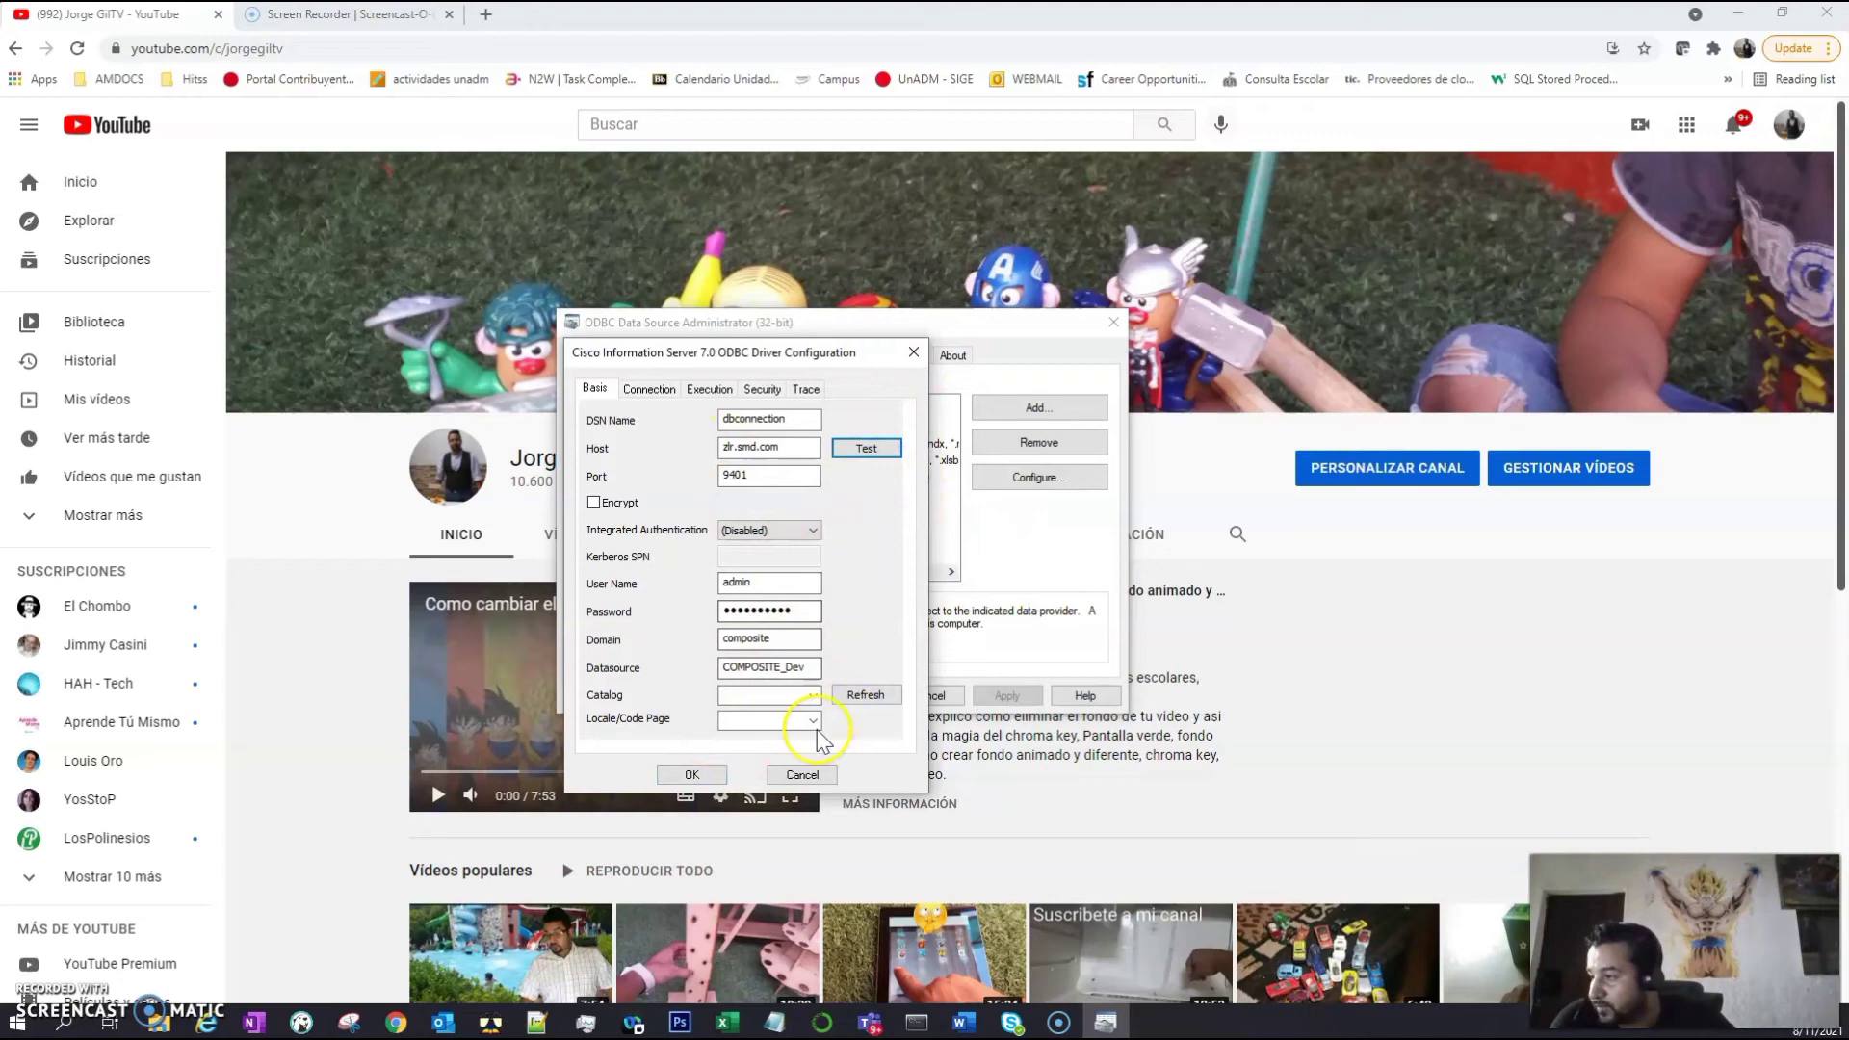
{"action": "left_click", "coordinate": [791, 778]}
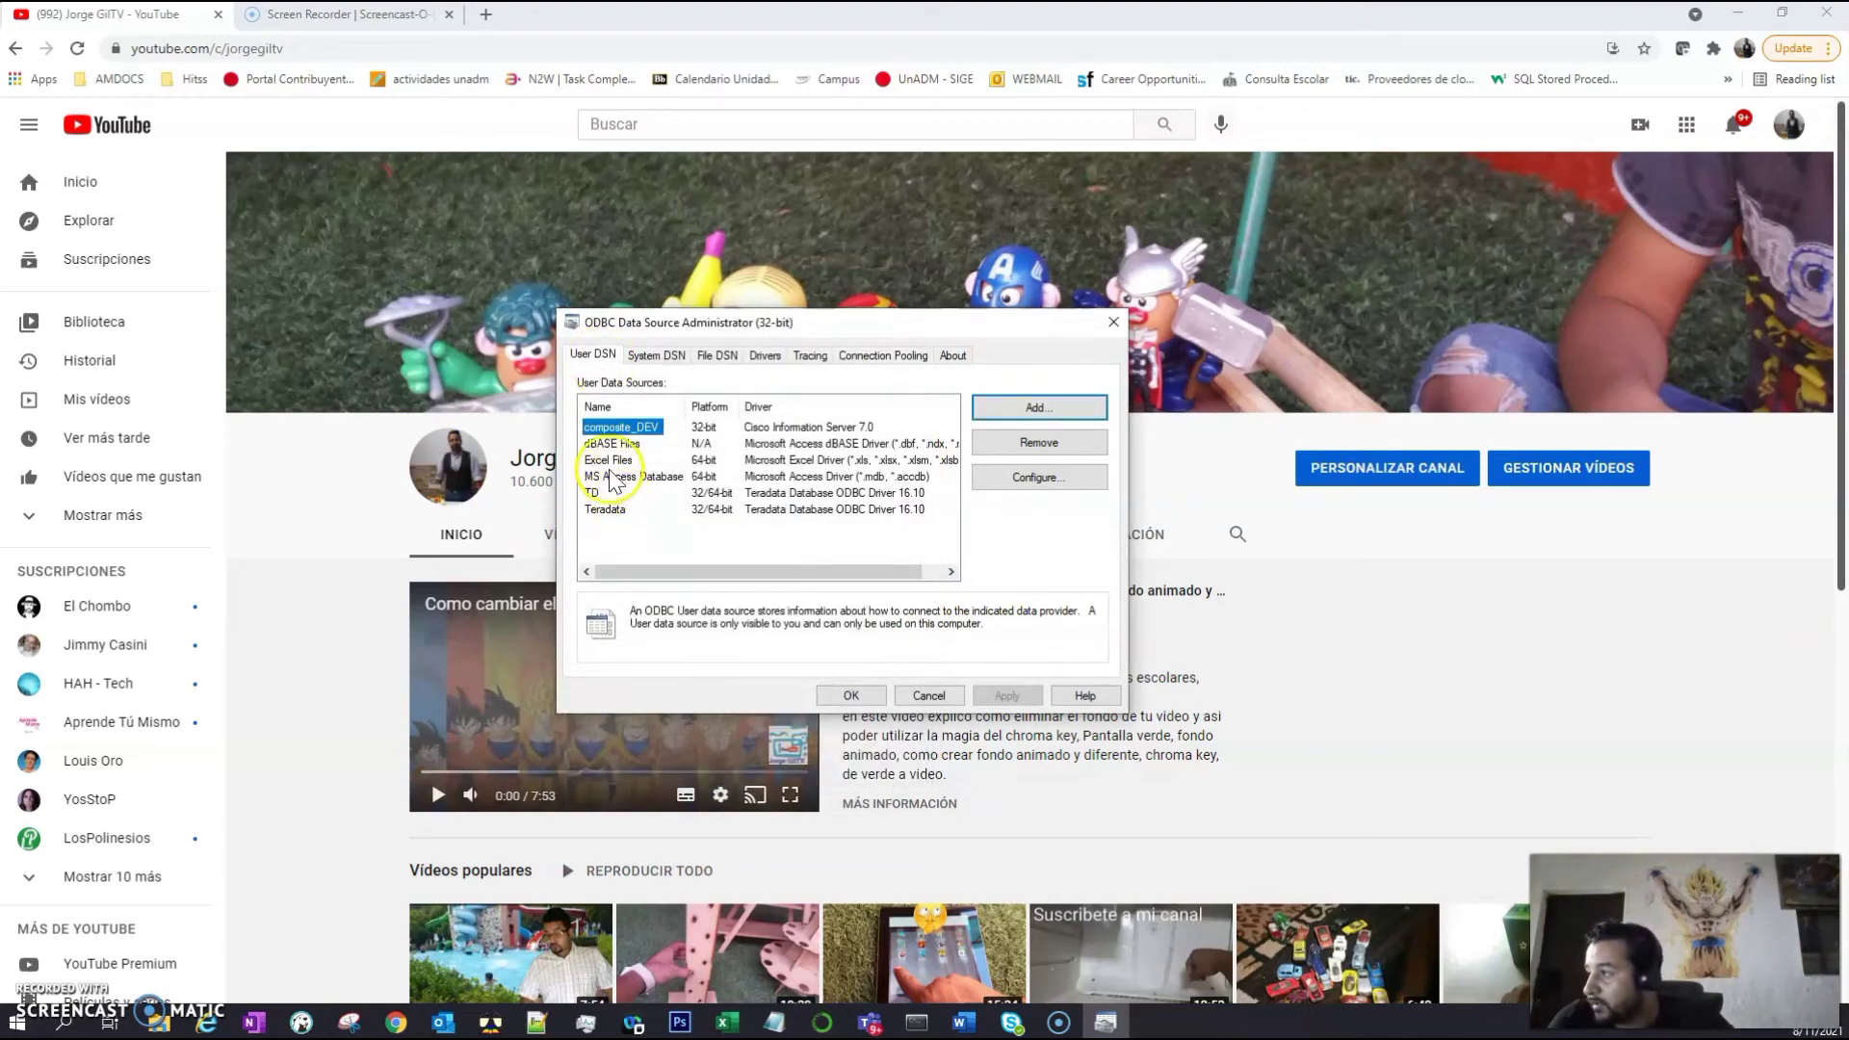
Reopen composite_DEV, rerun the connection test successfully, and close its settings
{"action": "double_click", "coordinate": [621, 427]}
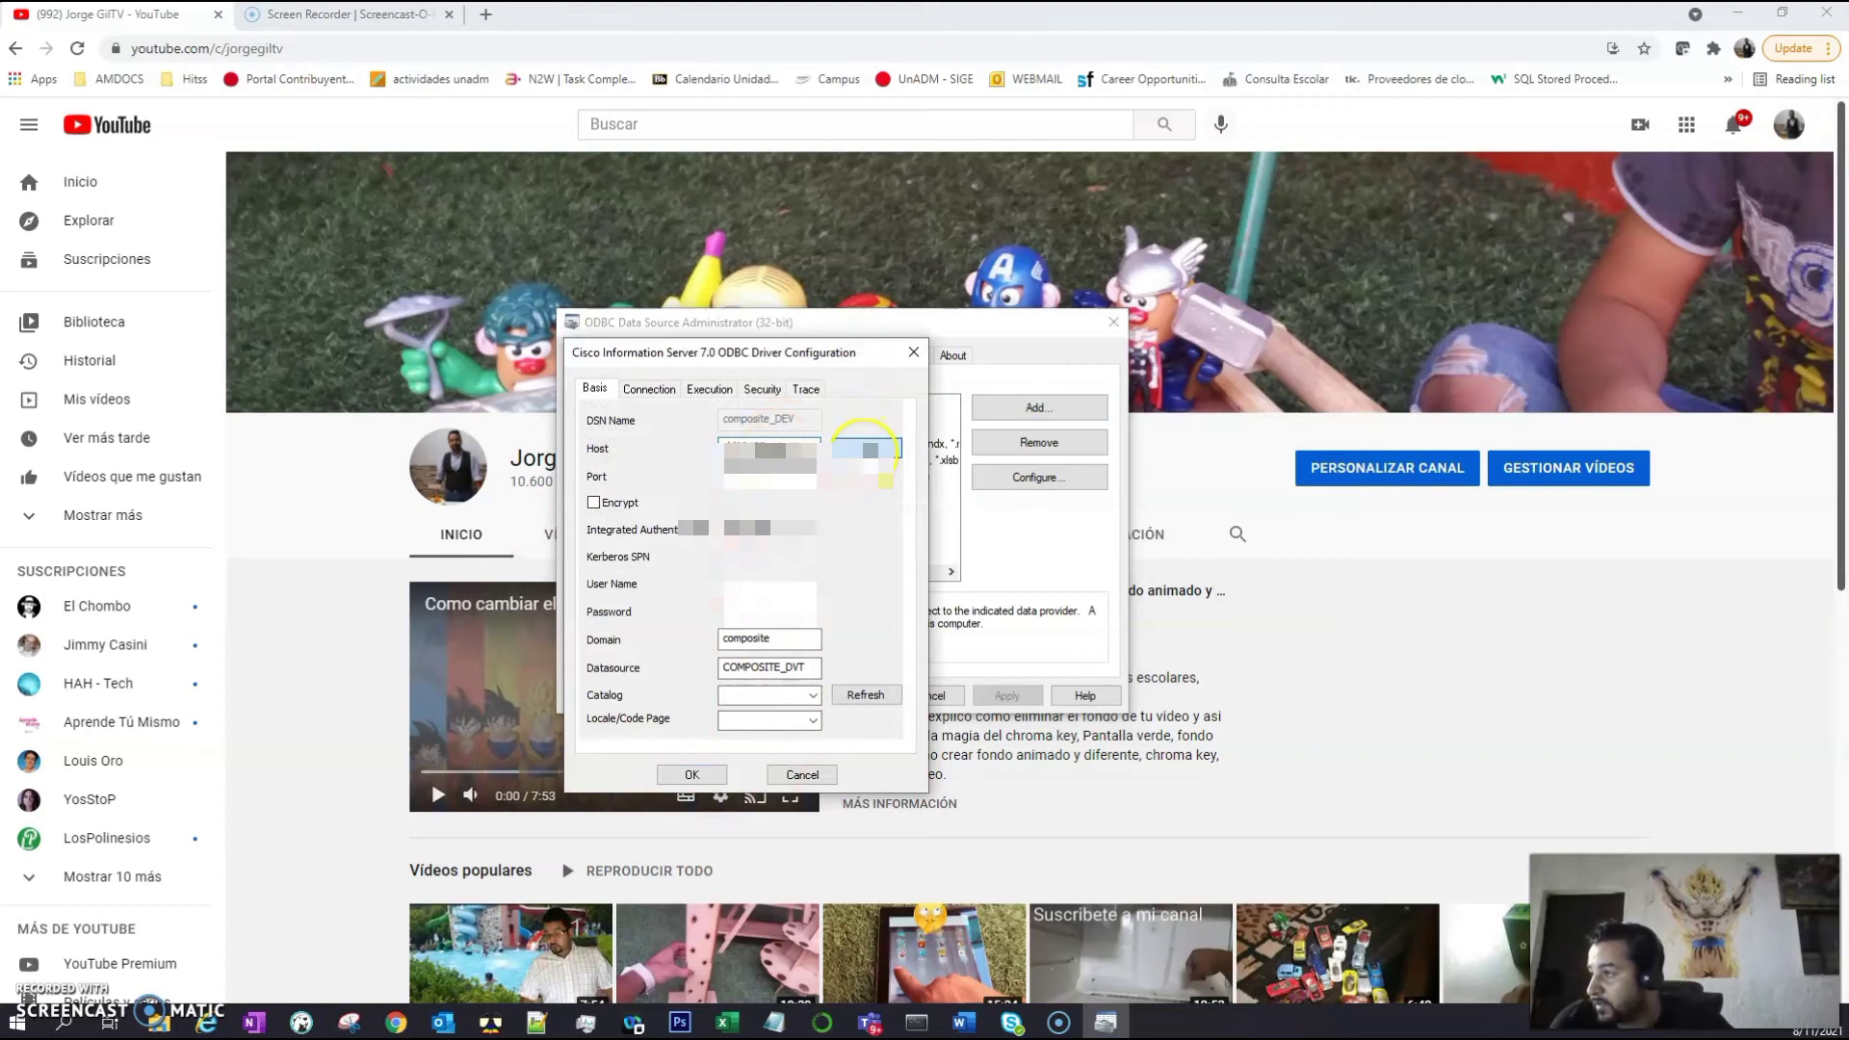
{"action": "left_click", "coordinate": [868, 450]}
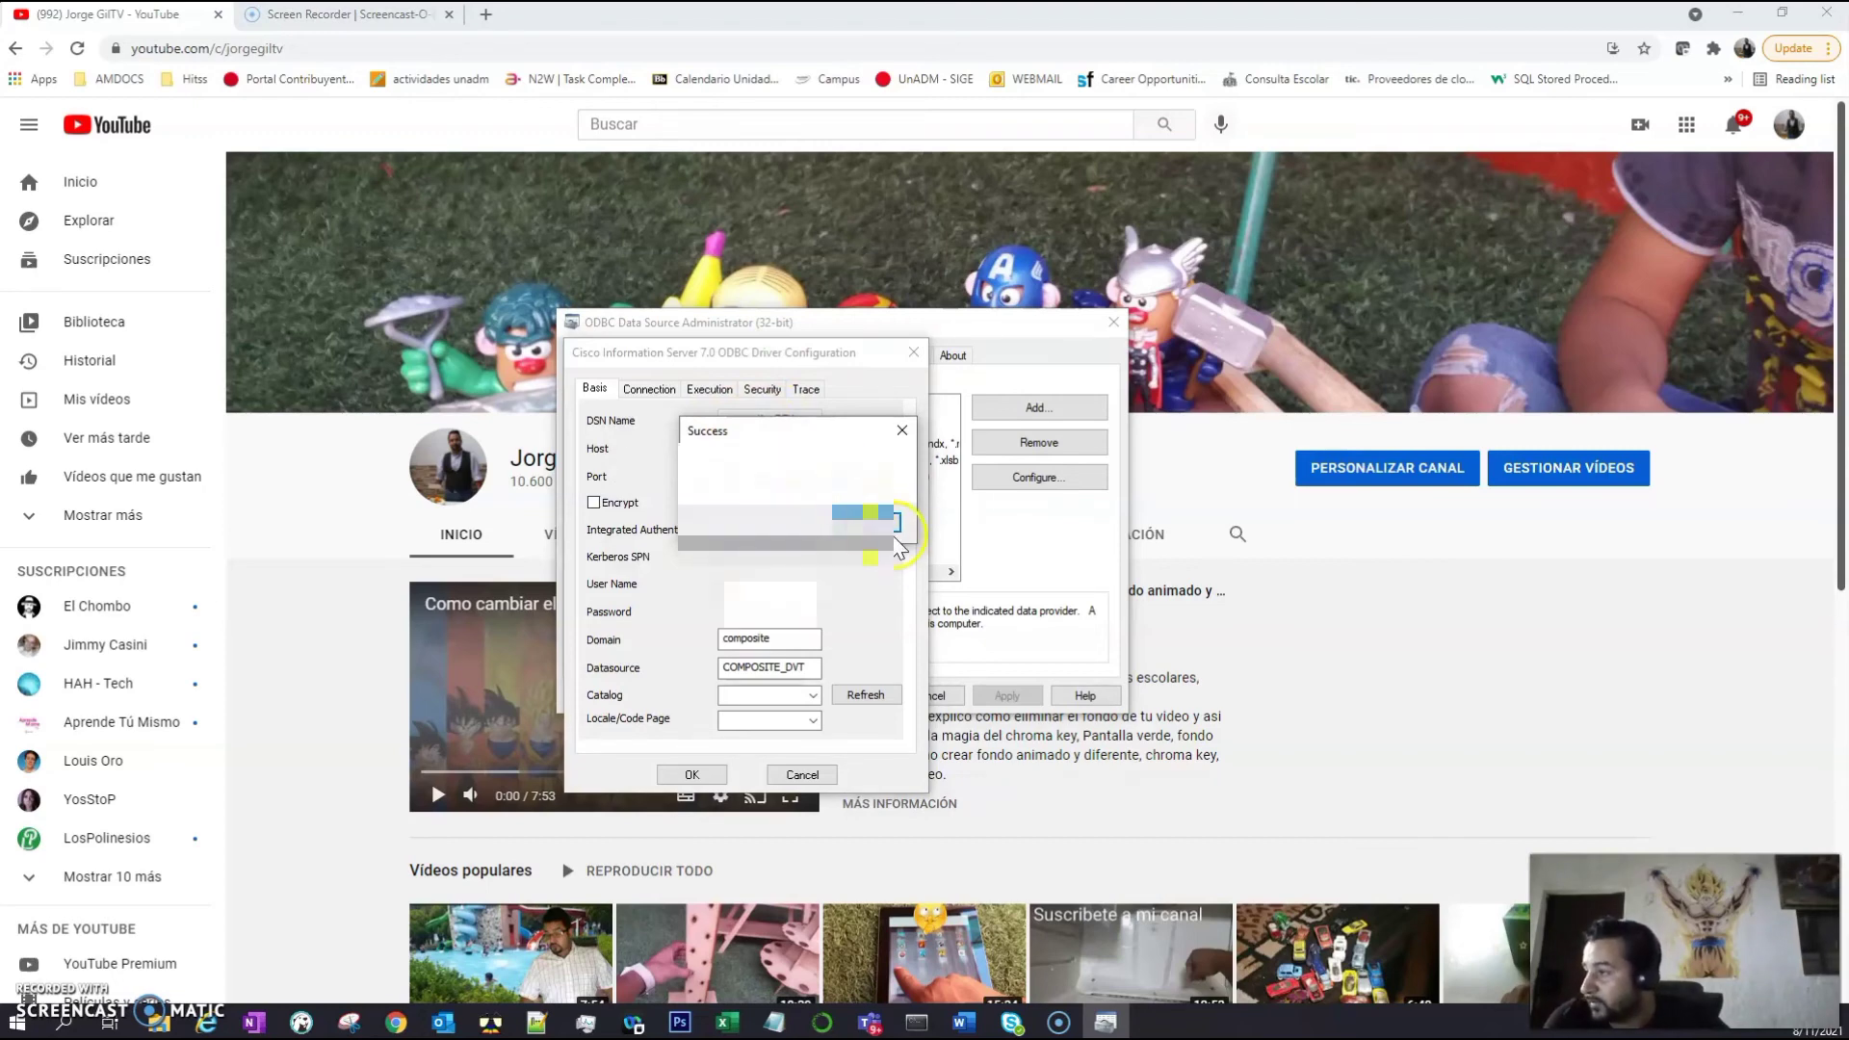
{"action": "left_click", "coordinate": [865, 521]}
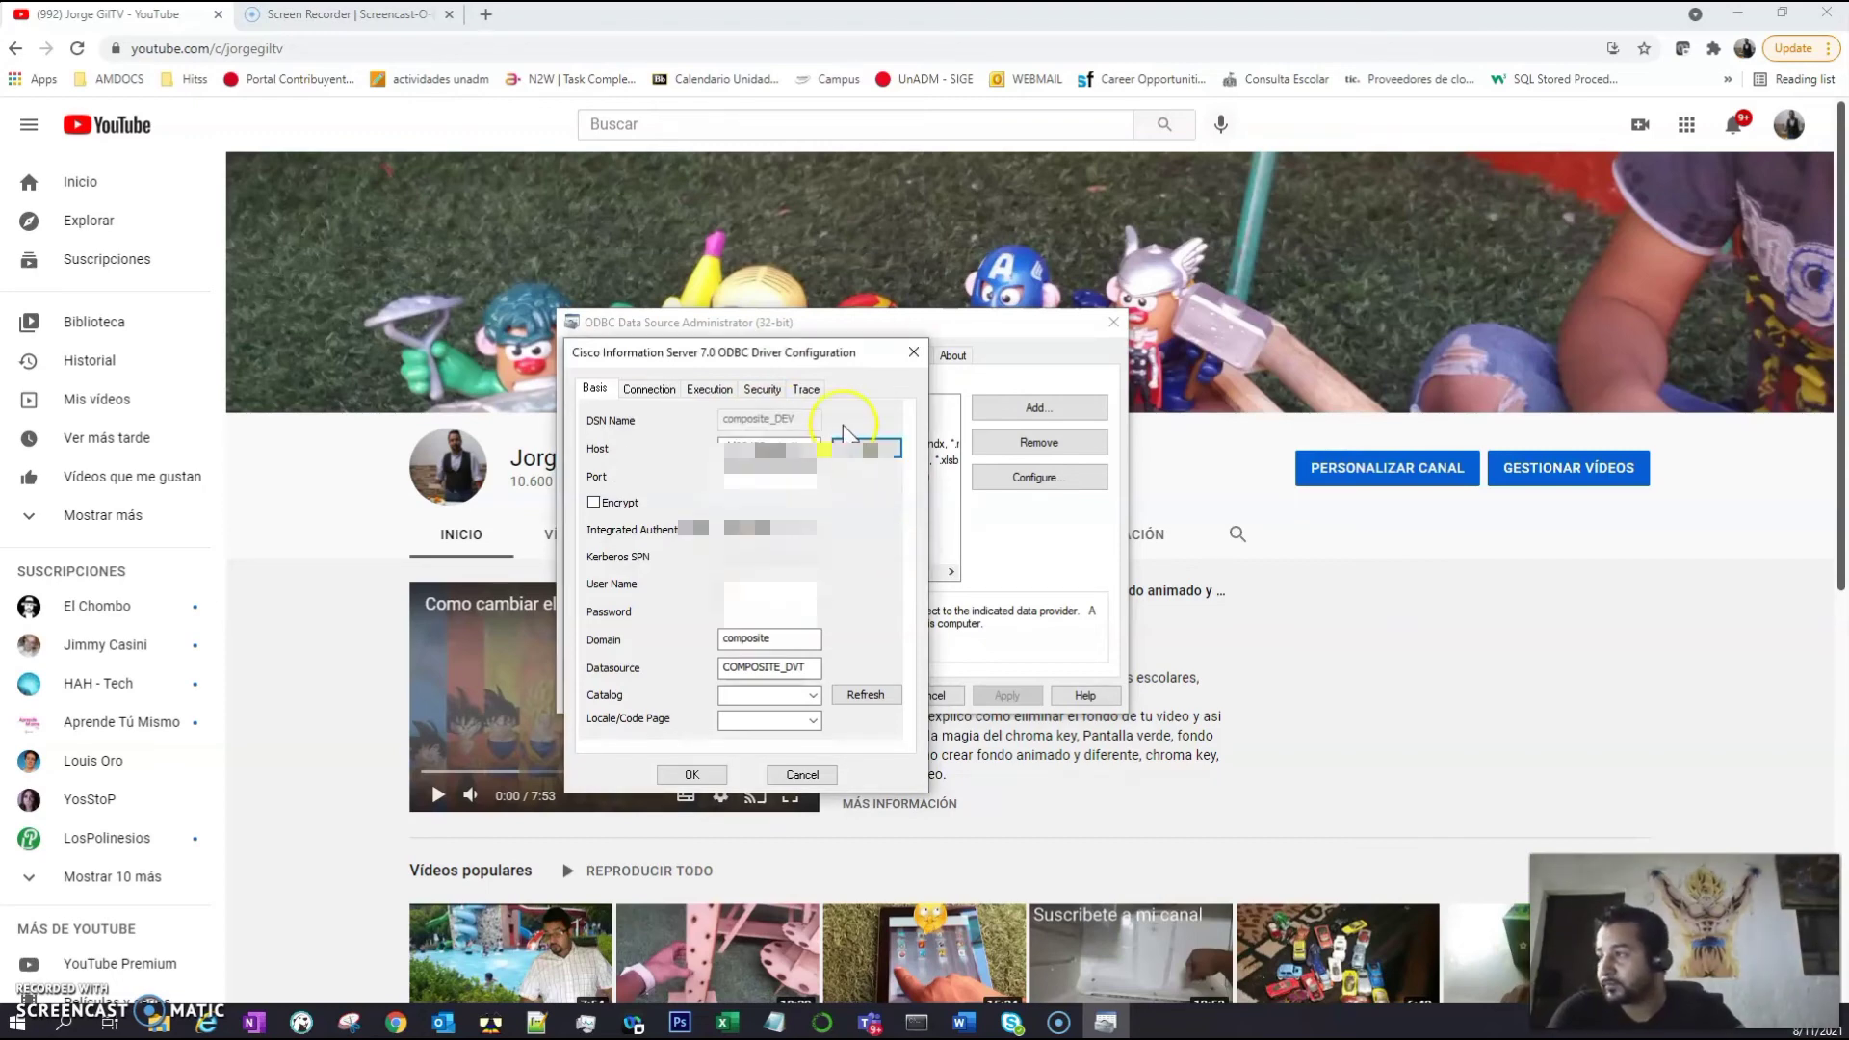
{"action": "left_click", "coordinate": [802, 774]}
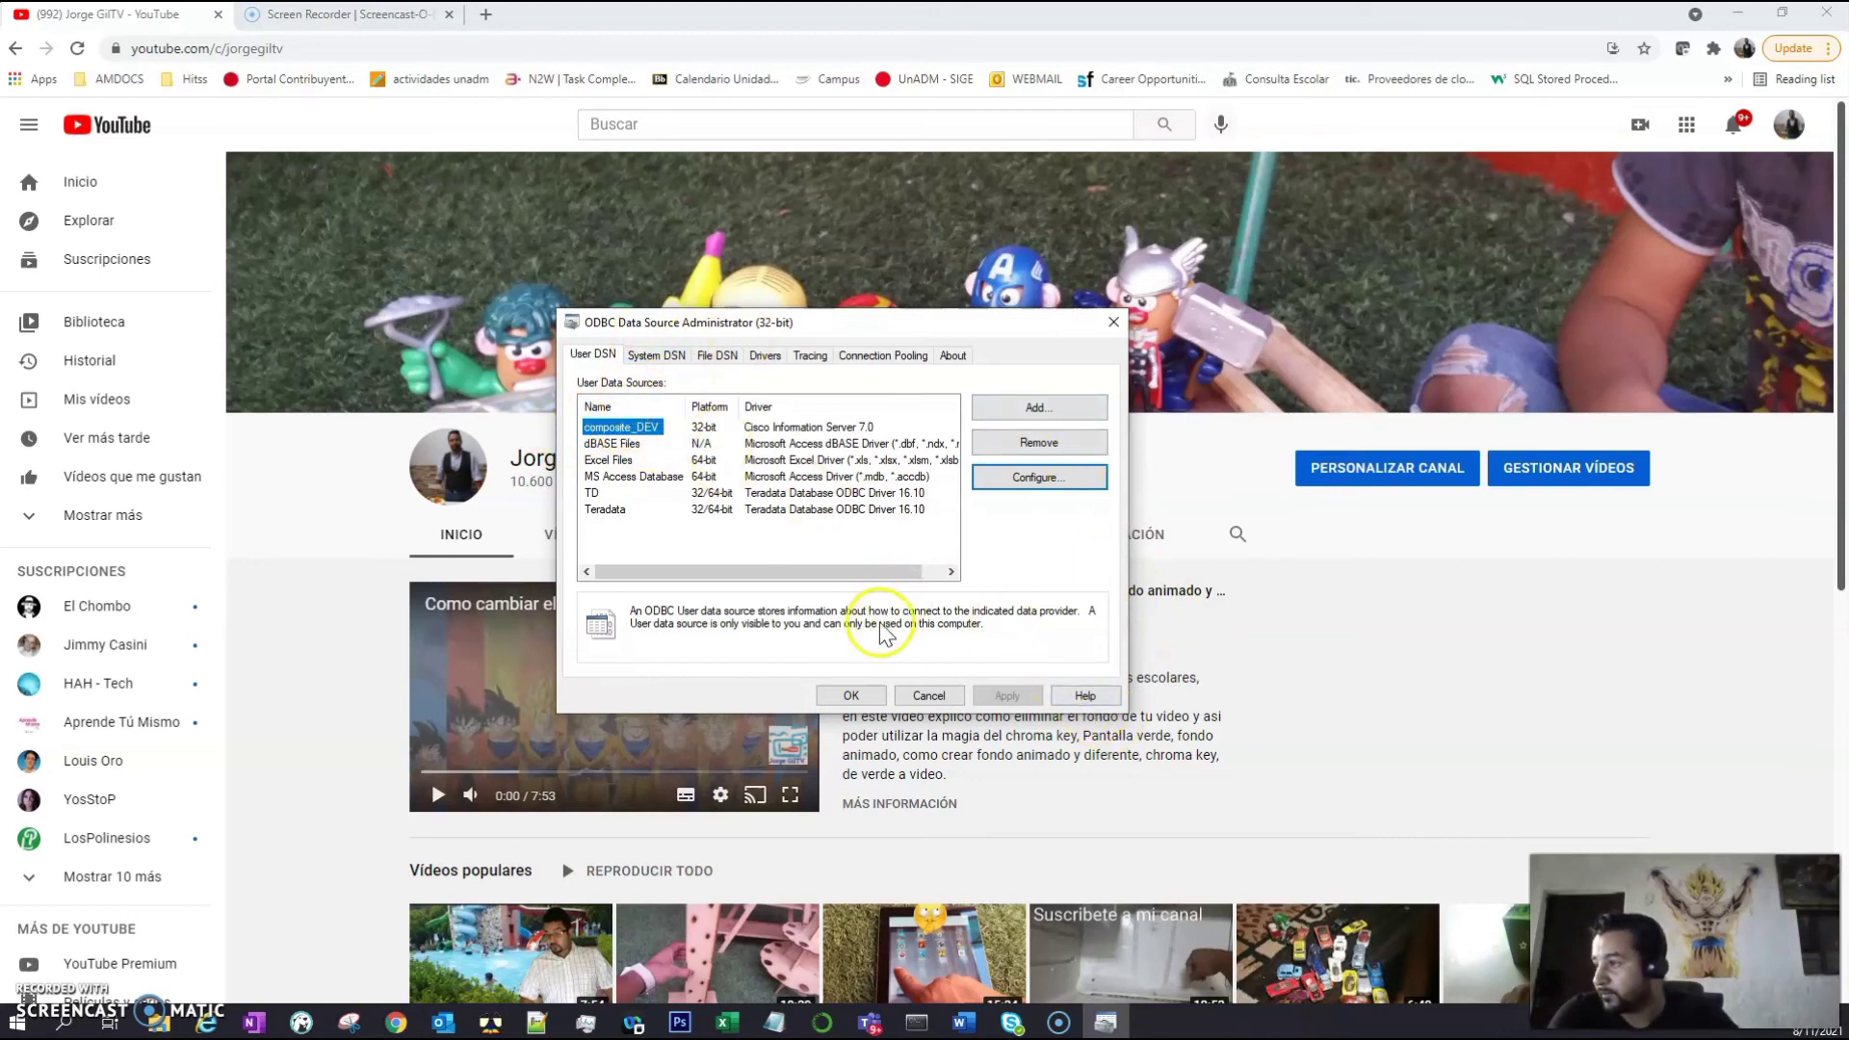
Confirm and close the ODBC Data Source Administrator window
{"action": "left_click", "coordinate": [852, 700]}
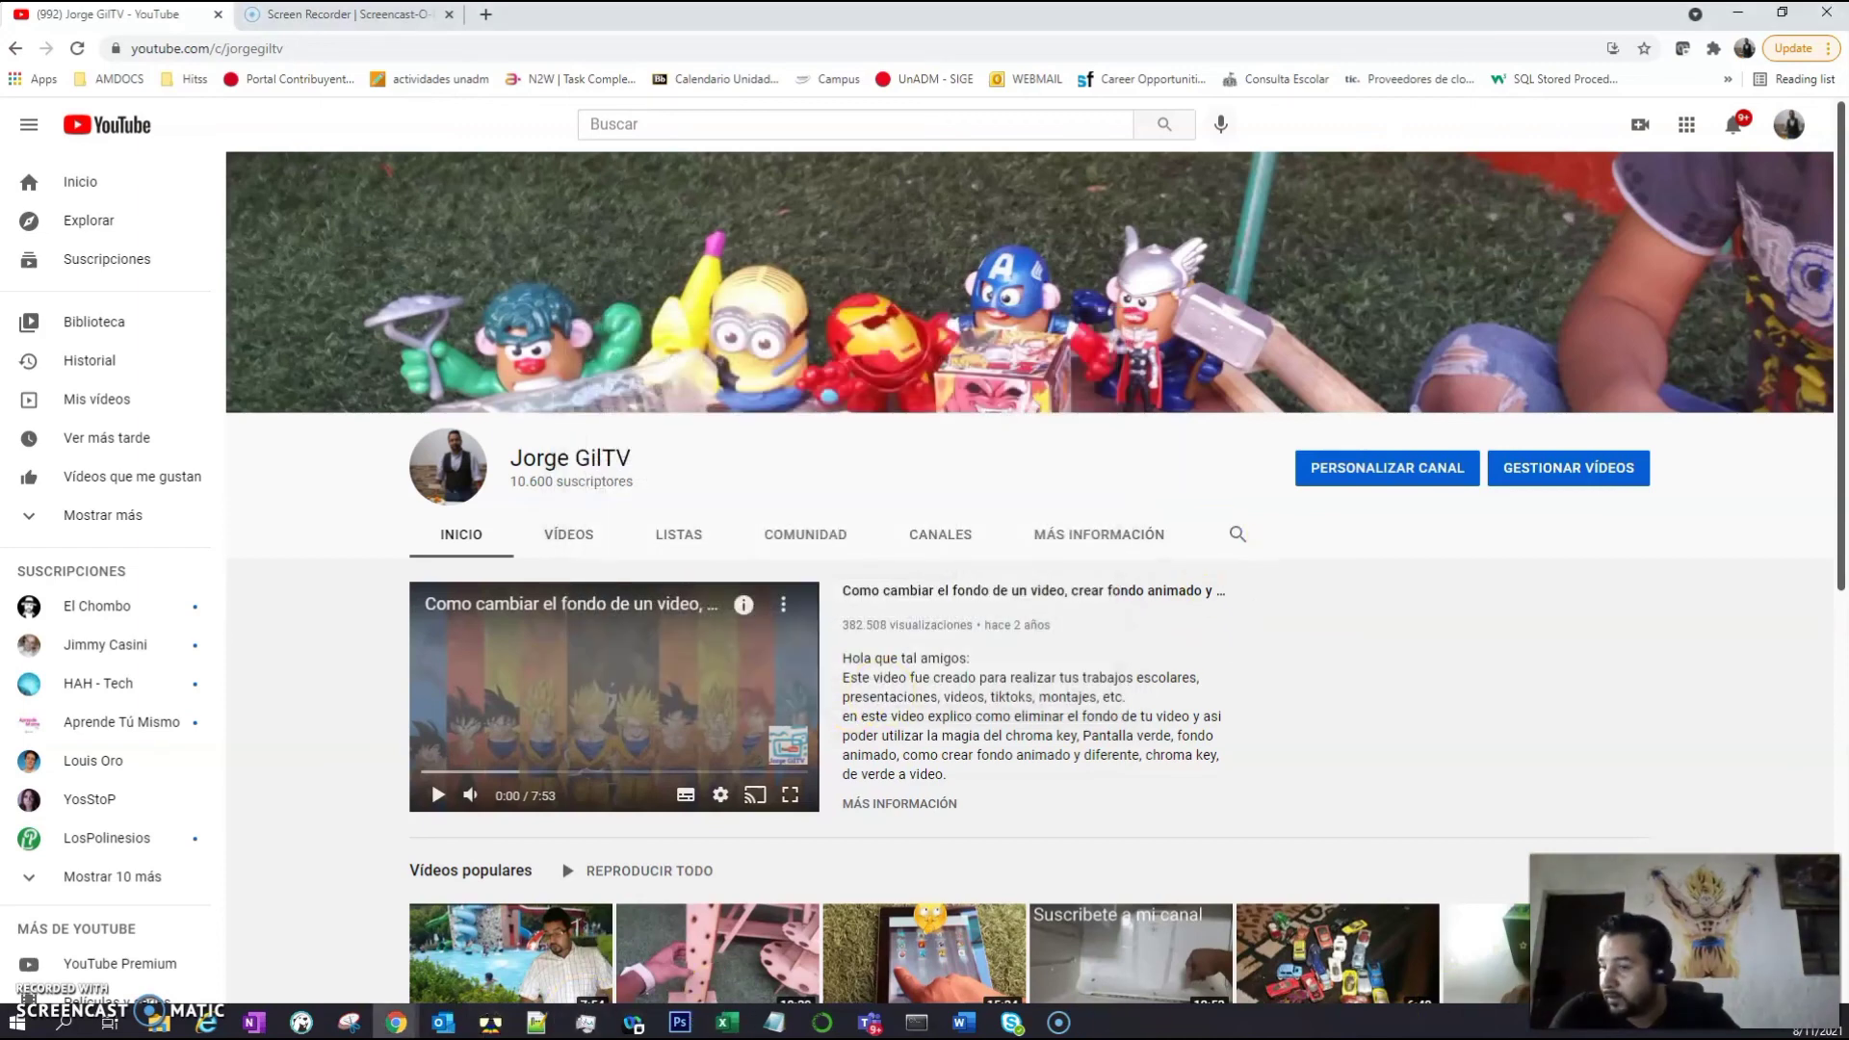